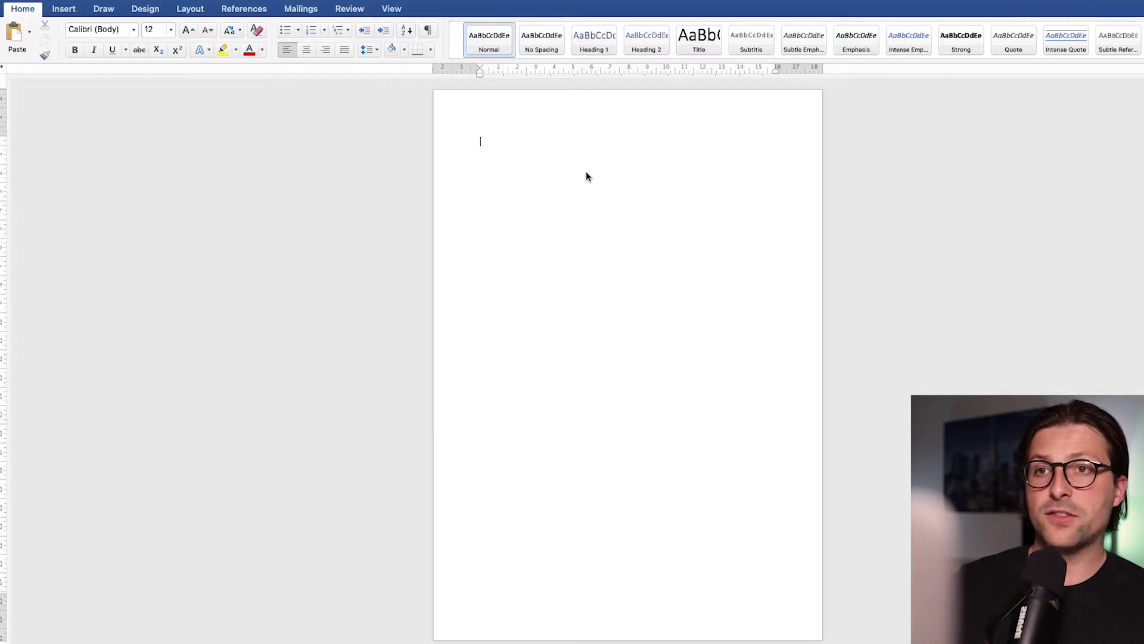
# Set the page margins of the blank document to the Narrow preset, 1.27 cm on every side
pyautogui.click(190, 9)
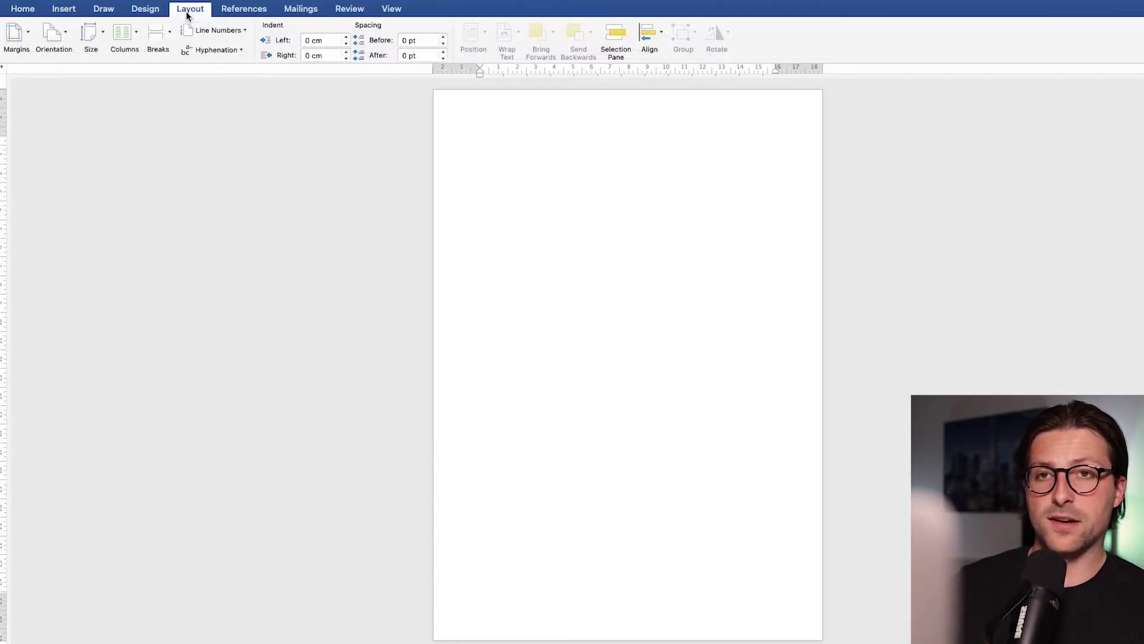
pyautogui.click(27, 35)
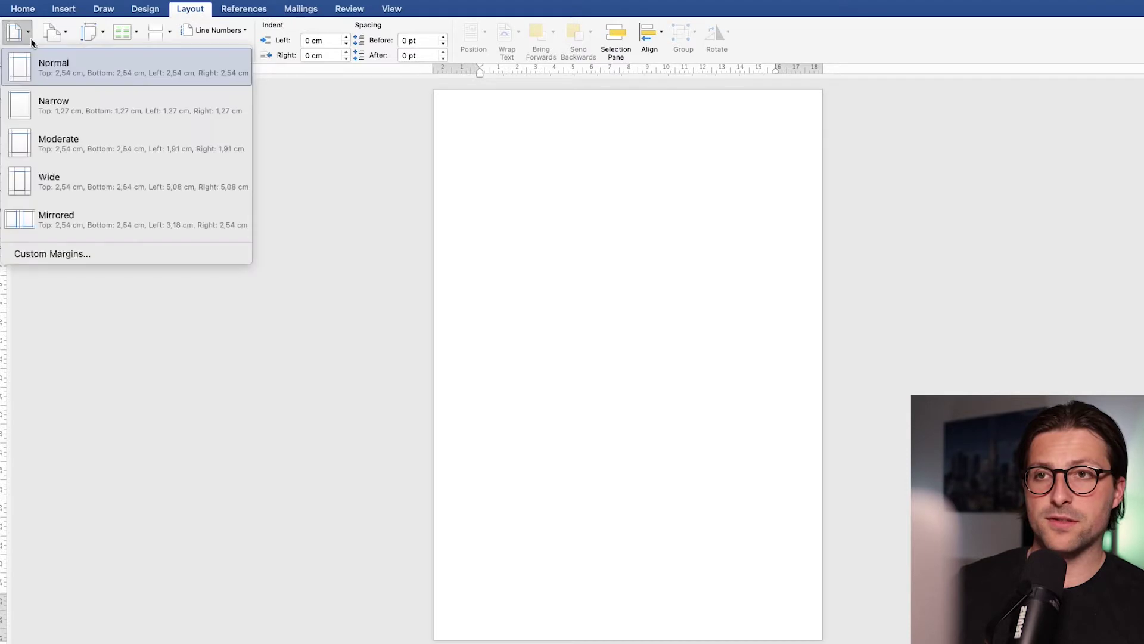
pyautogui.click(91, 106)
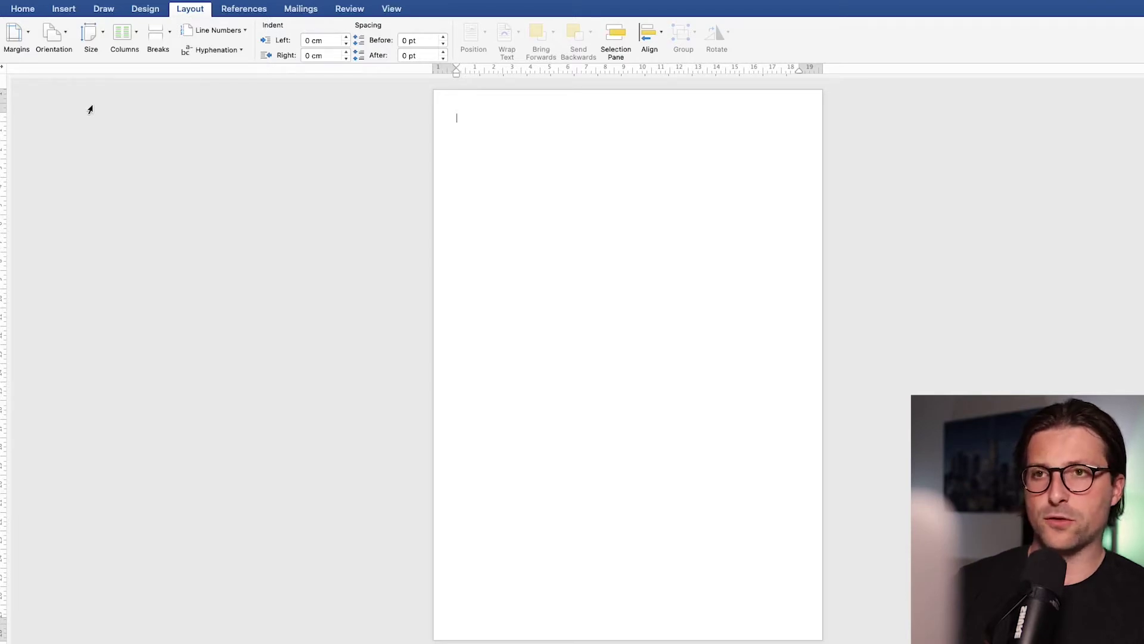
# Draw a text box about 20.5 cm wide and 5.9 cm high across the top of the page and remove its outline
pyautogui.click(64, 10)
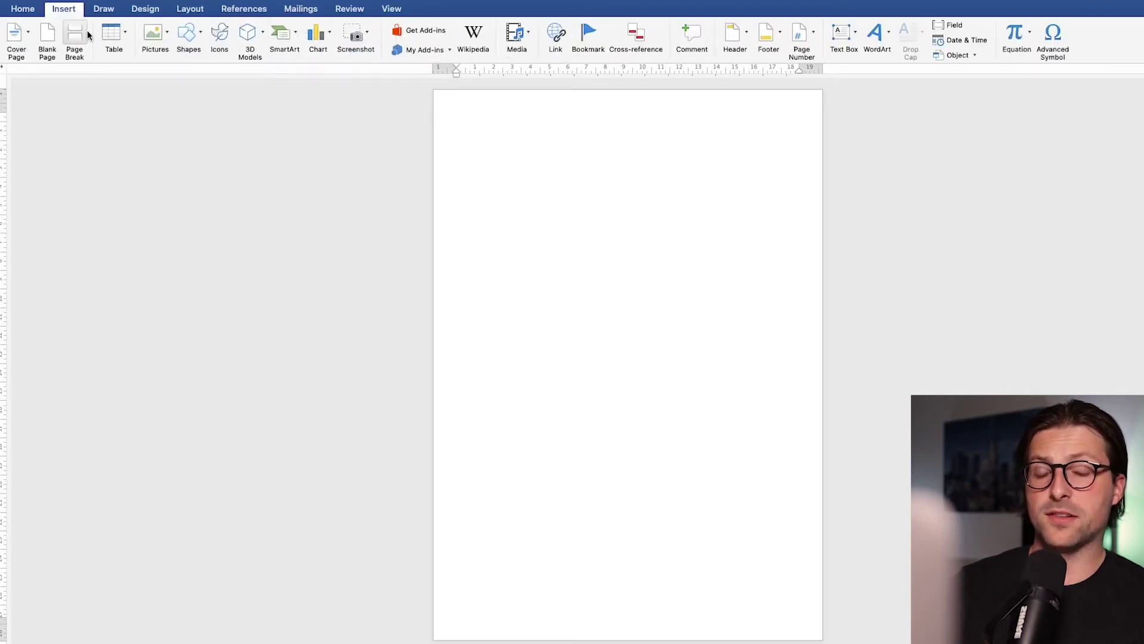
pyautogui.click(191, 37)
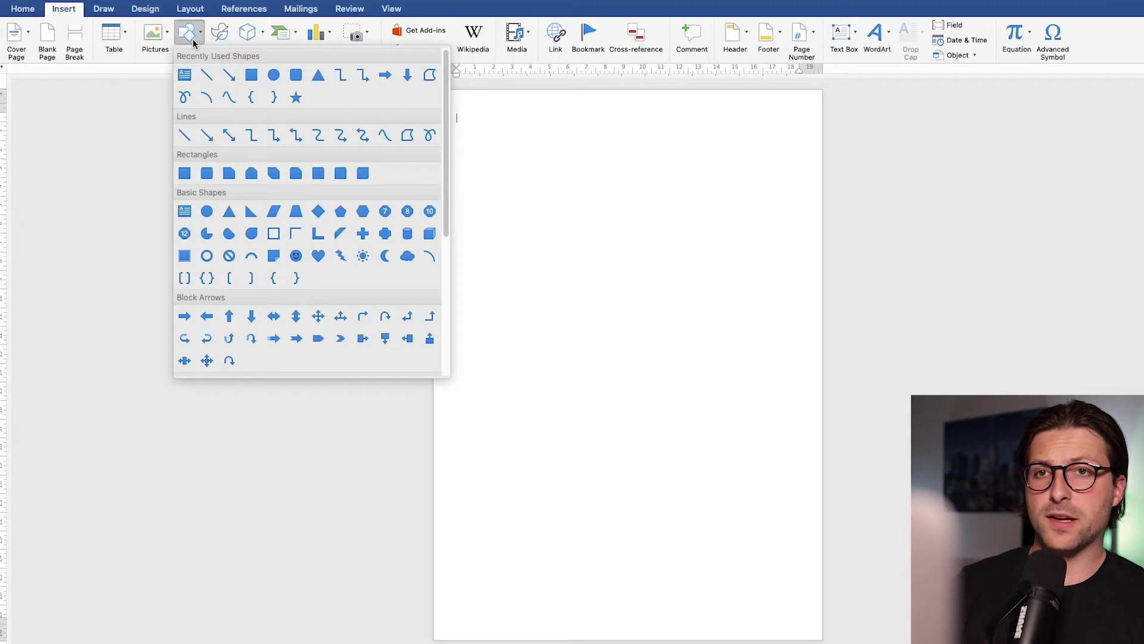
pyautogui.click(186, 76)
pyautogui.moveTo(437, 94); pyautogui.dragTo(819, 203)
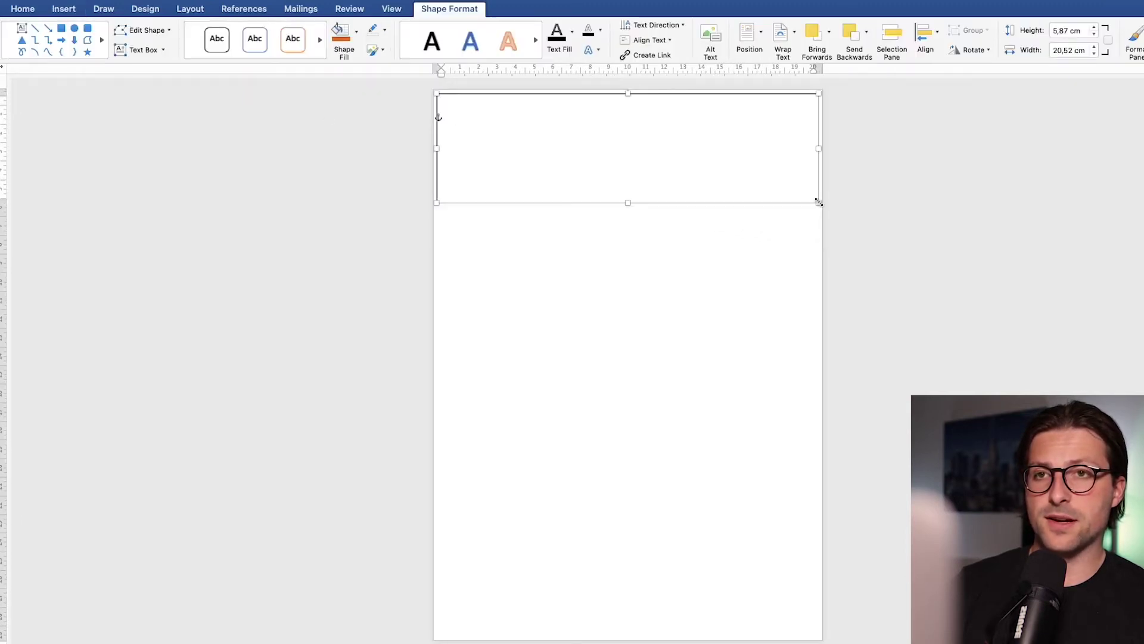
pyautogui.click(384, 33)
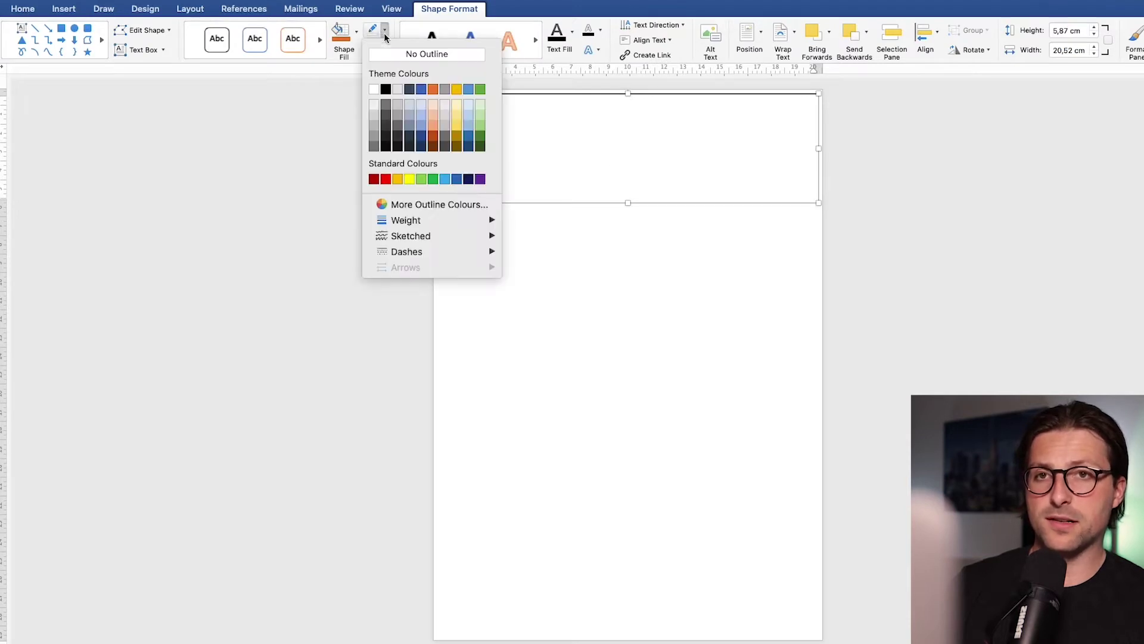
pyautogui.click(388, 53)
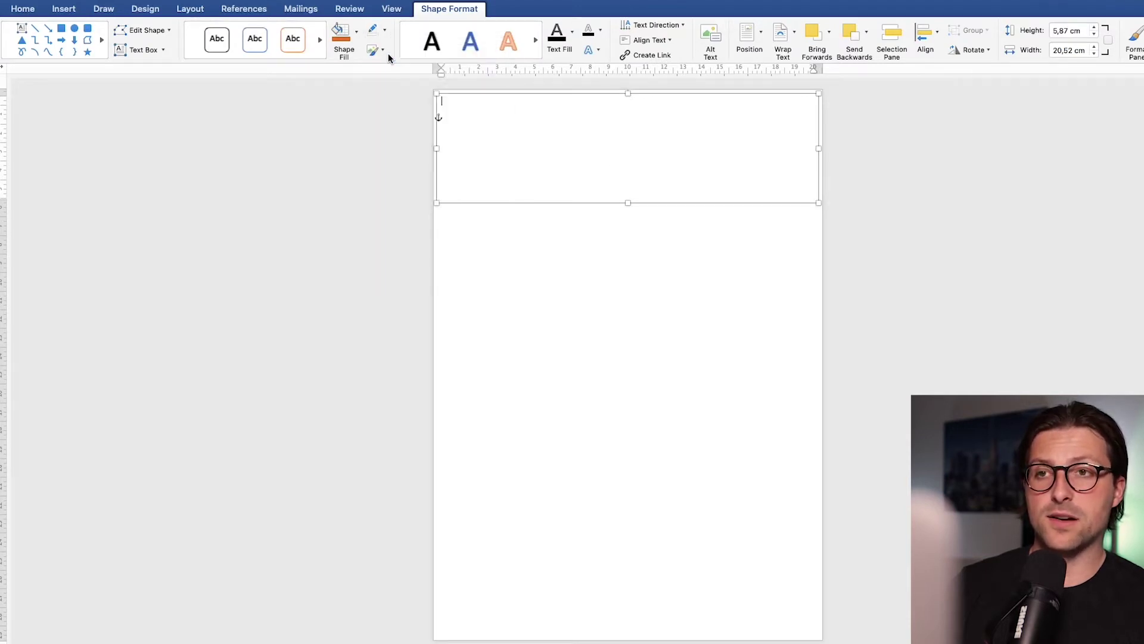
# Fill the header text box with the gradient variation that fades horizontally from grey on the left to white on the right
pyautogui.click(357, 31)
pyautogui.moveTo(372, 242)
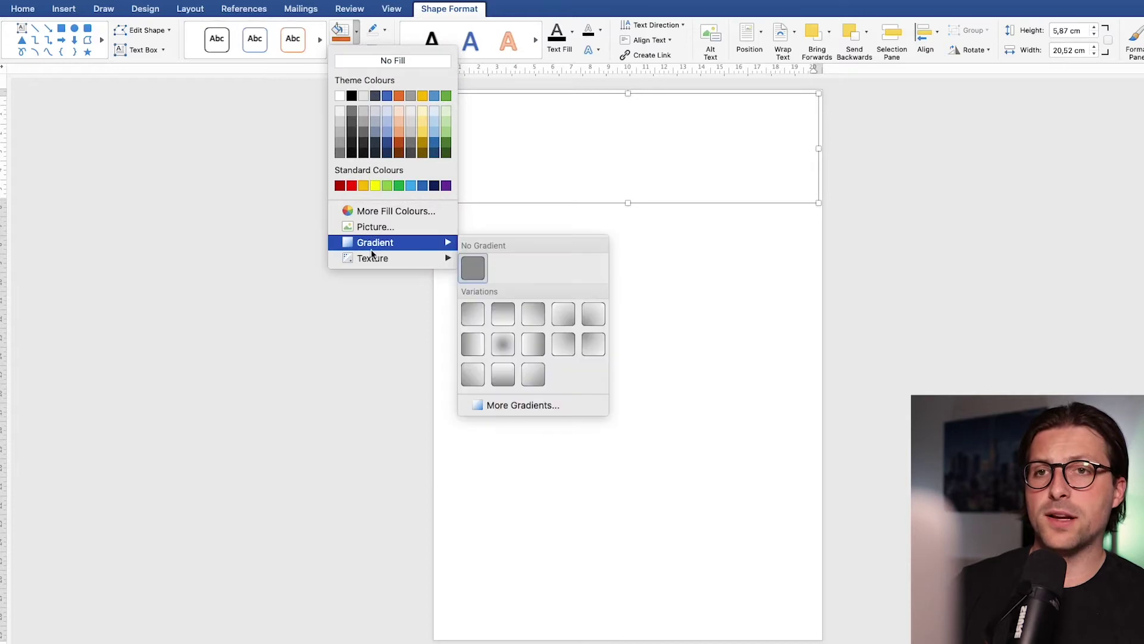
pyautogui.click(480, 341)
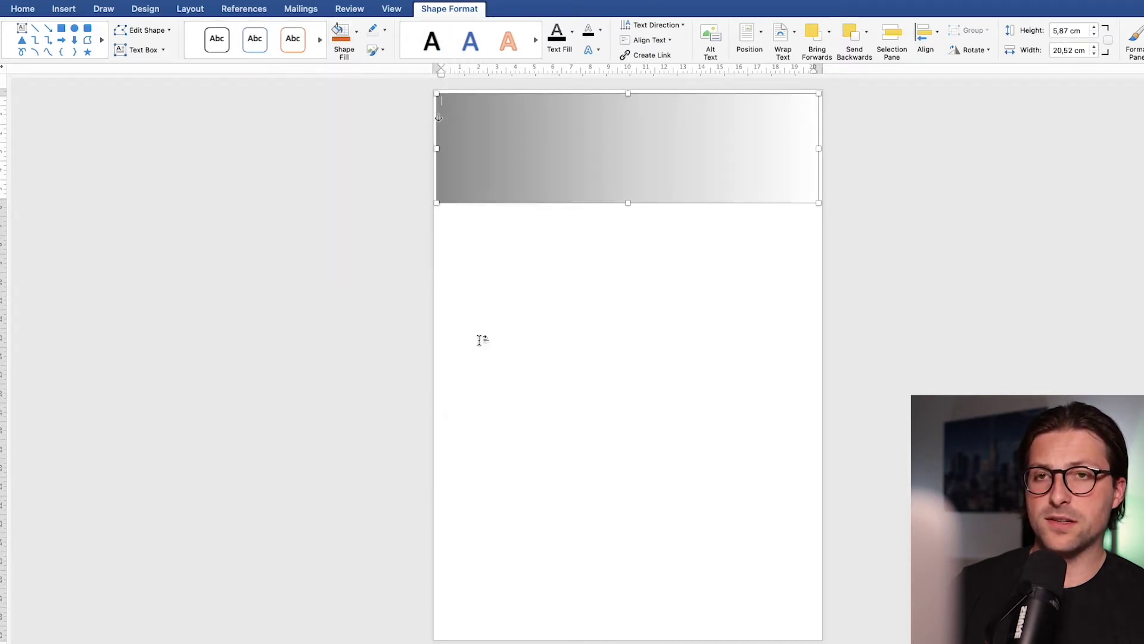
# Recolour the text box's gradient stops: light grey for the first and last stops, and the lightest green for the middle stop
pyautogui.doubleClick(627, 96)
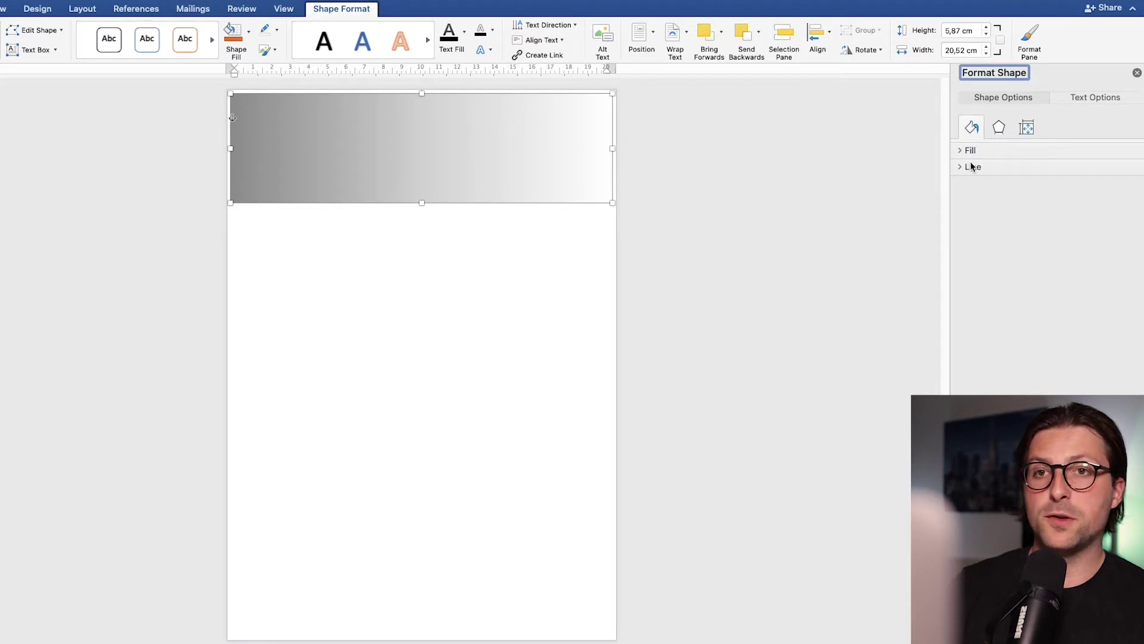
pyautogui.click(1026, 153)
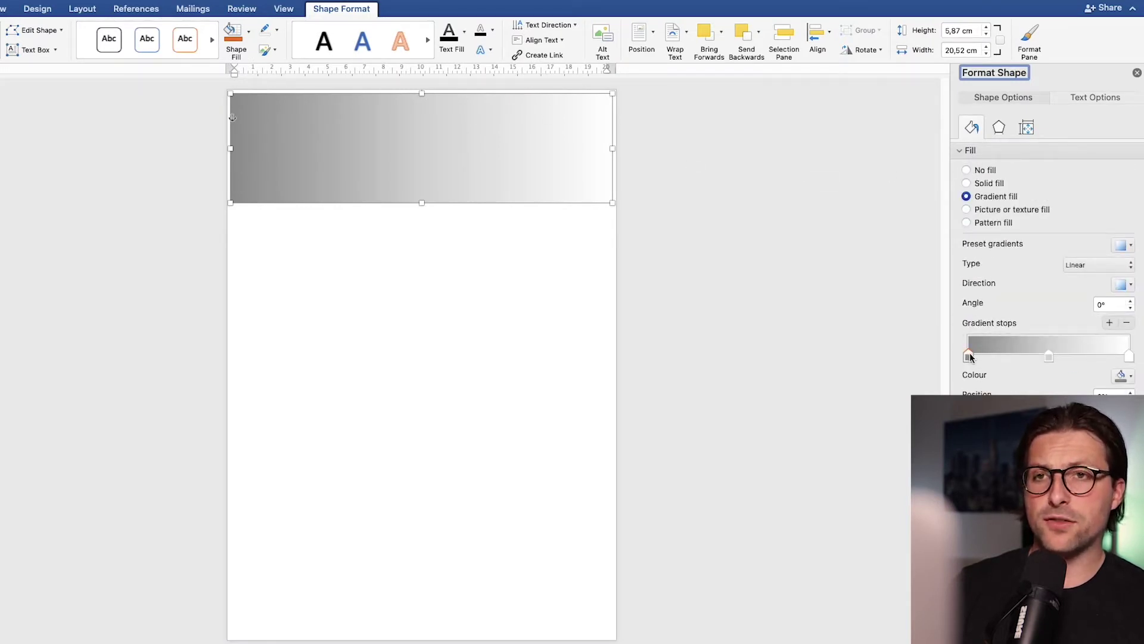
pyautogui.click(1130, 376)
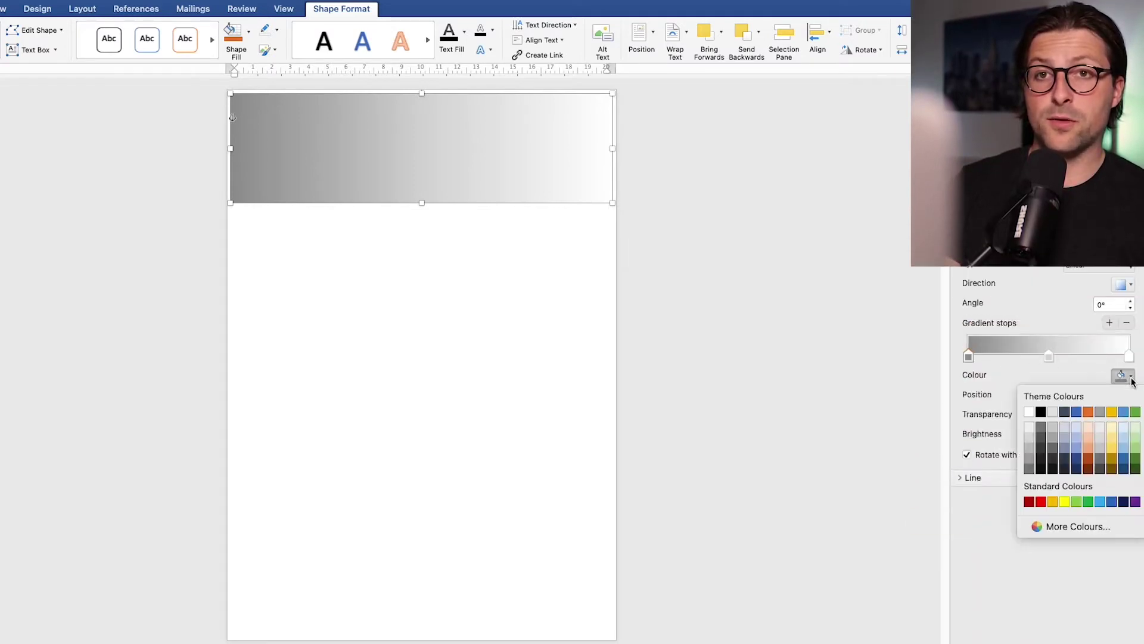
pyautogui.click(1052, 411)
pyautogui.click(1049, 356)
pyautogui.click(1128, 376)
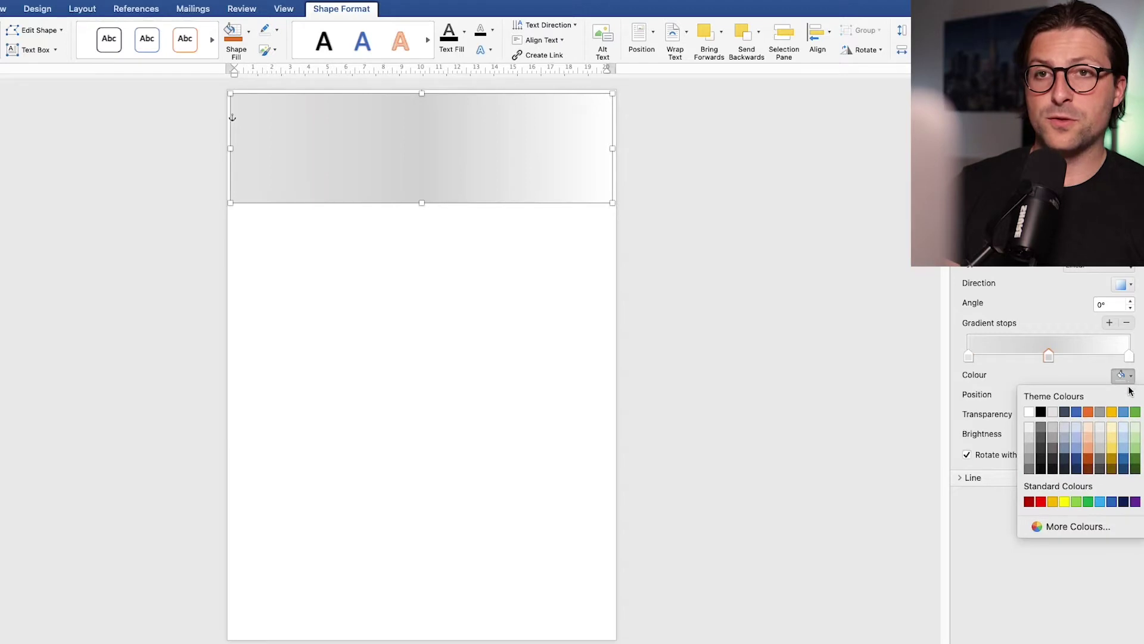
pyautogui.click(1135, 426)
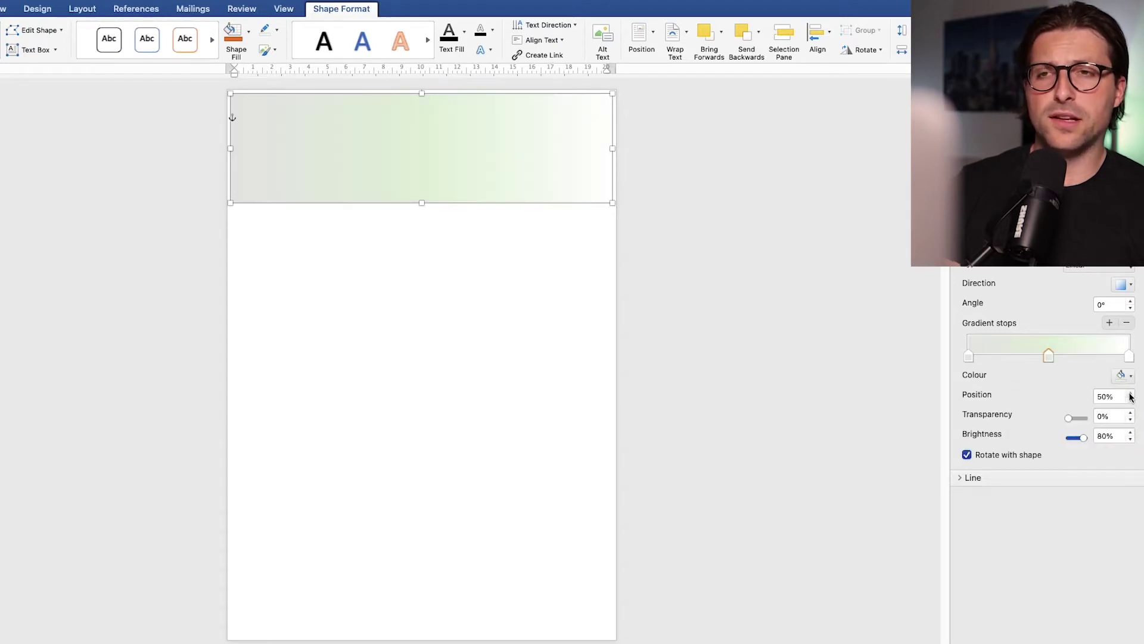
pyautogui.click(1130, 358)
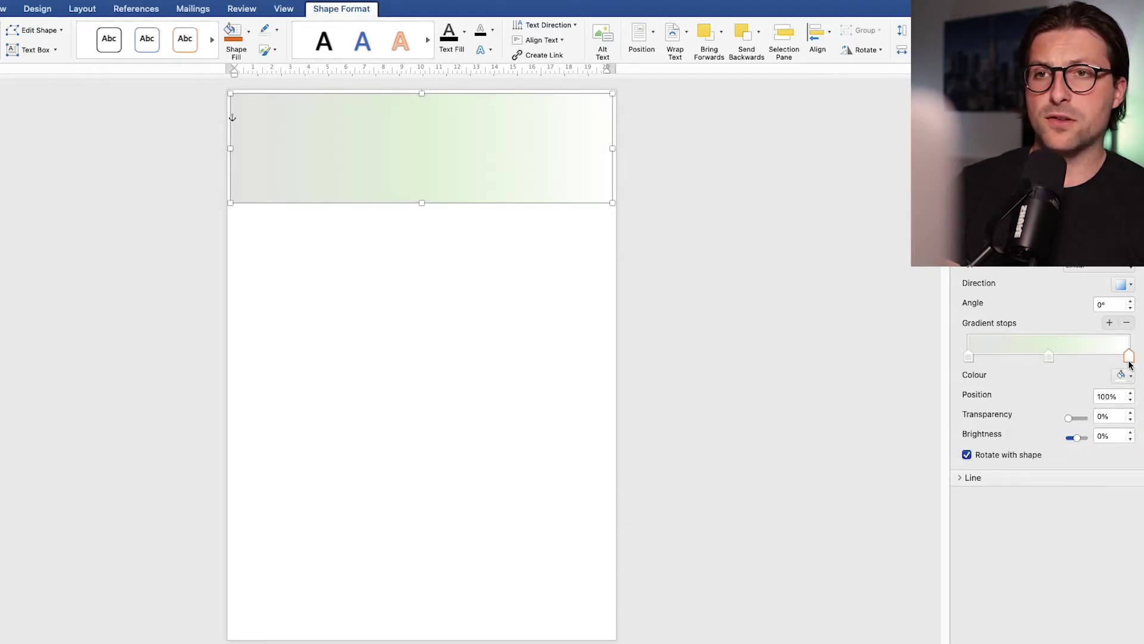
pyautogui.click(1129, 375)
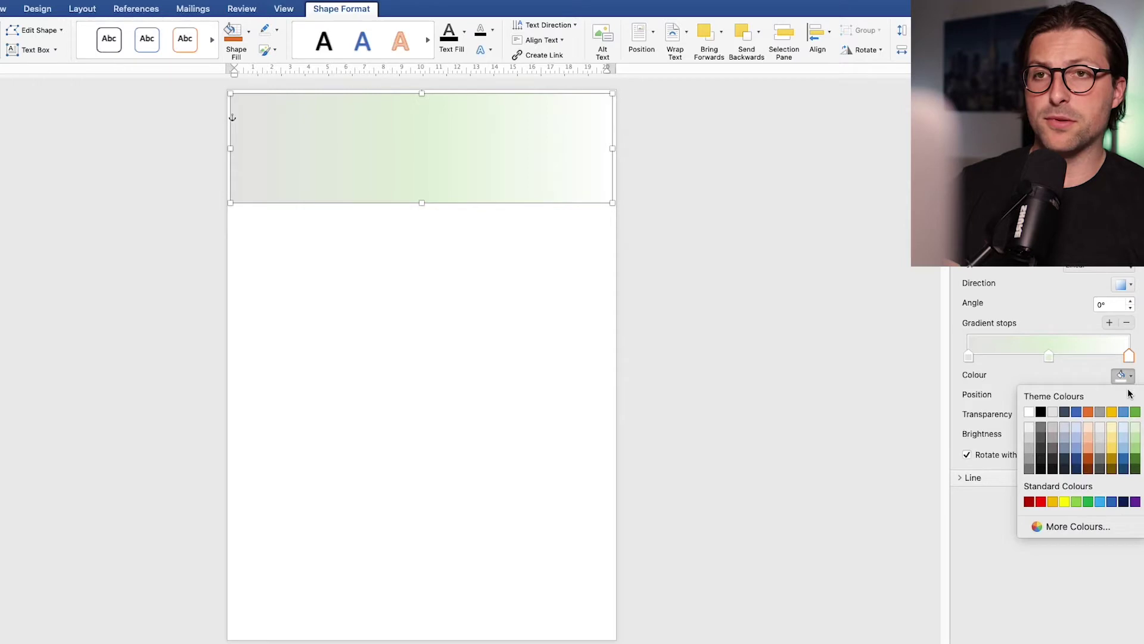
pyautogui.click(1052, 414)
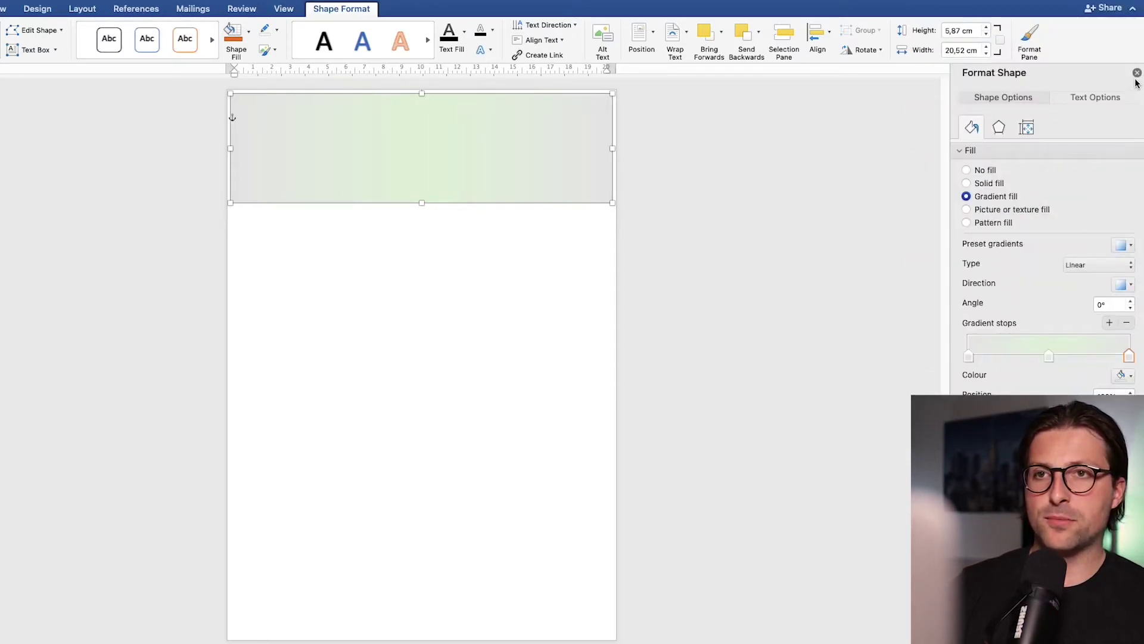
pyautogui.click(1136, 73)
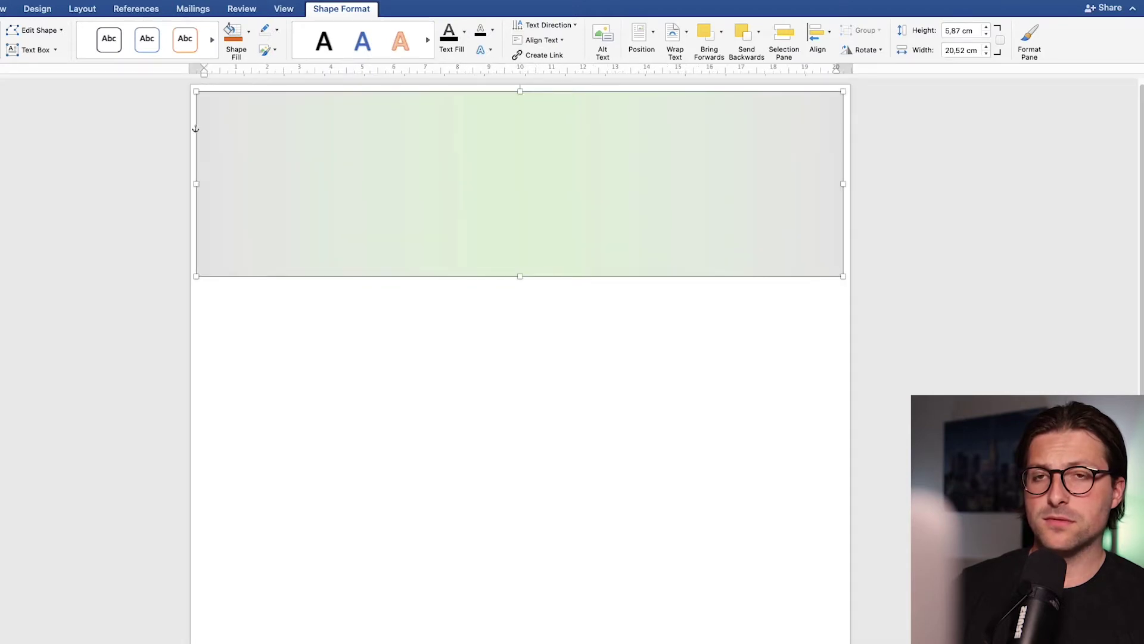
# Enter the placeholder "Name Surname" in the header text box and centre it
pyautogui.write('Name Surname')
pyautogui.press('super+a')
pyautogui.click(21, 8)
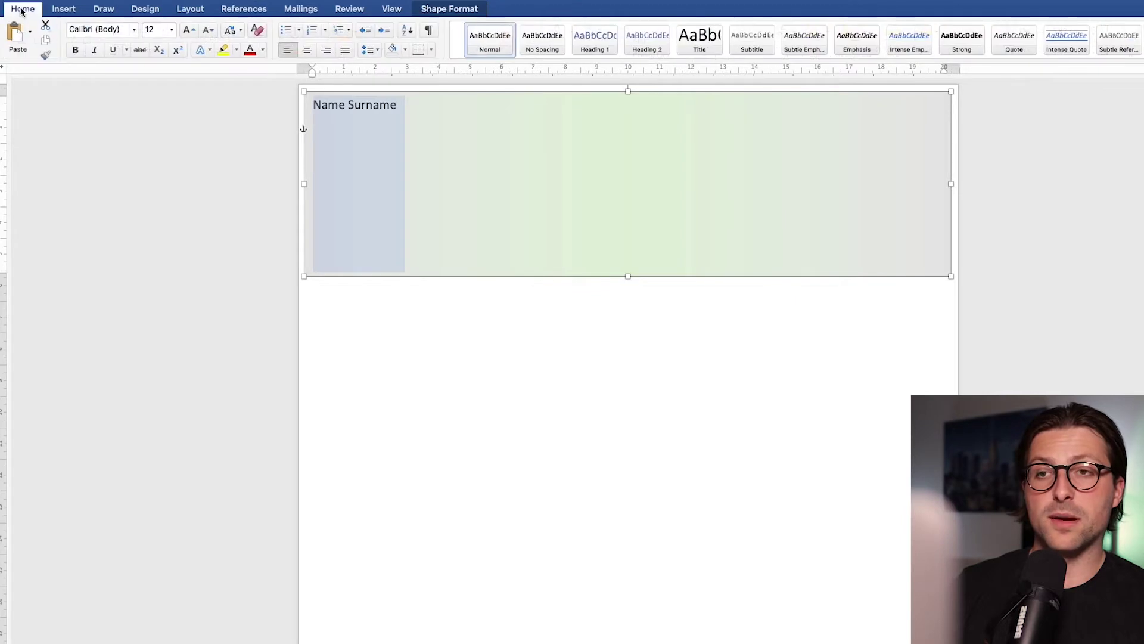
pyautogui.click(306, 50)
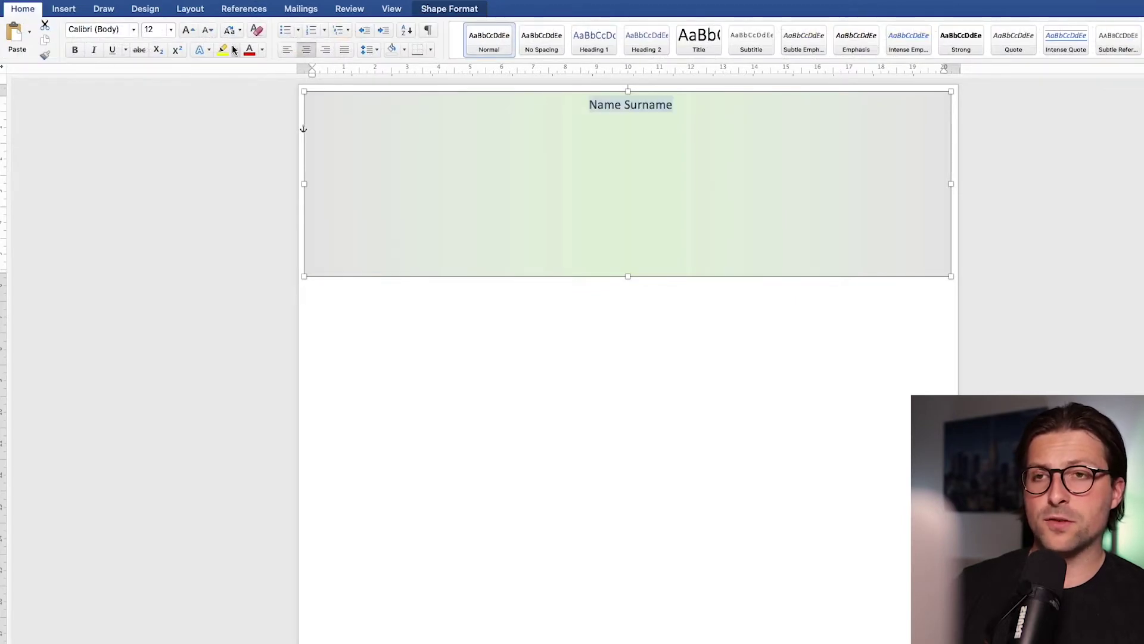
# Enlarge the placeholder name to 24 pt and make it bold
pyautogui.click(188, 32)
pyautogui.click(187, 33)
pyautogui.click(188, 33)
pyautogui.click(187, 32)
pyautogui.click(188, 33)
pyautogui.click(188, 33)
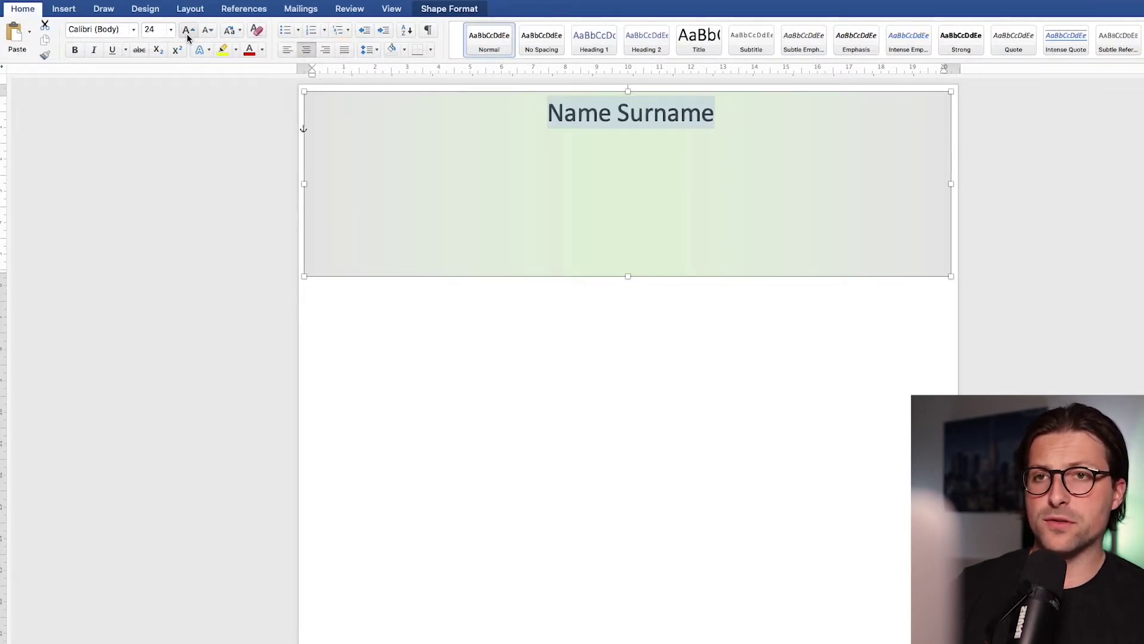
pyautogui.click(81, 53)
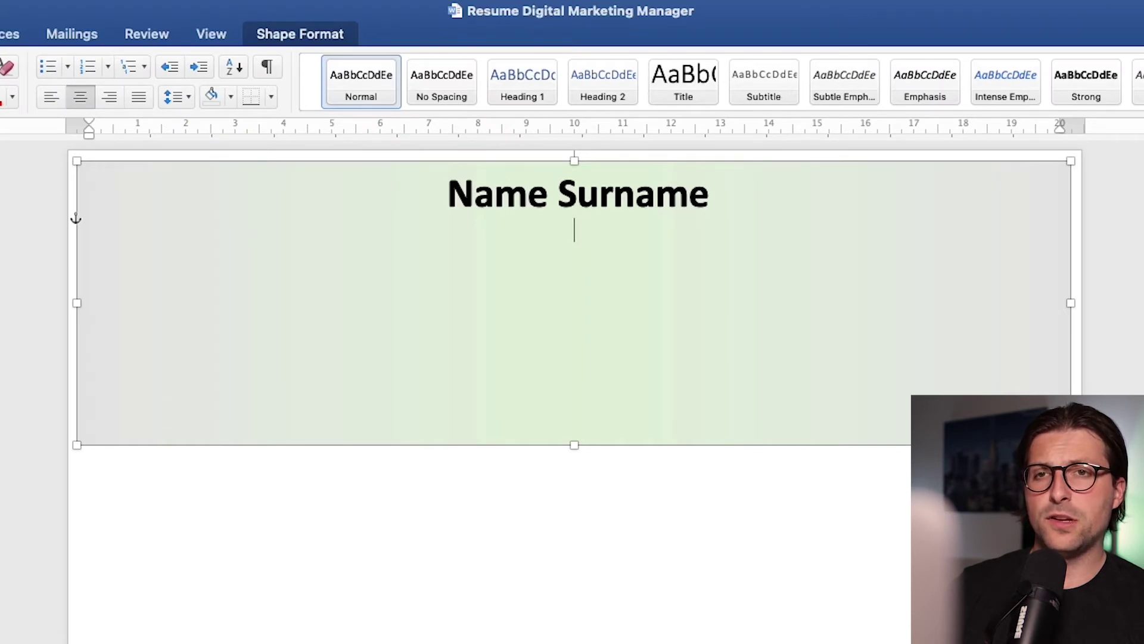
# Add a contact line below the name with "Los Angeles, CA", unlinked e-mail address, phone number and "linkedin.com/username", separated by vertical bars
pyautogui.write('Los Angeles, CA')
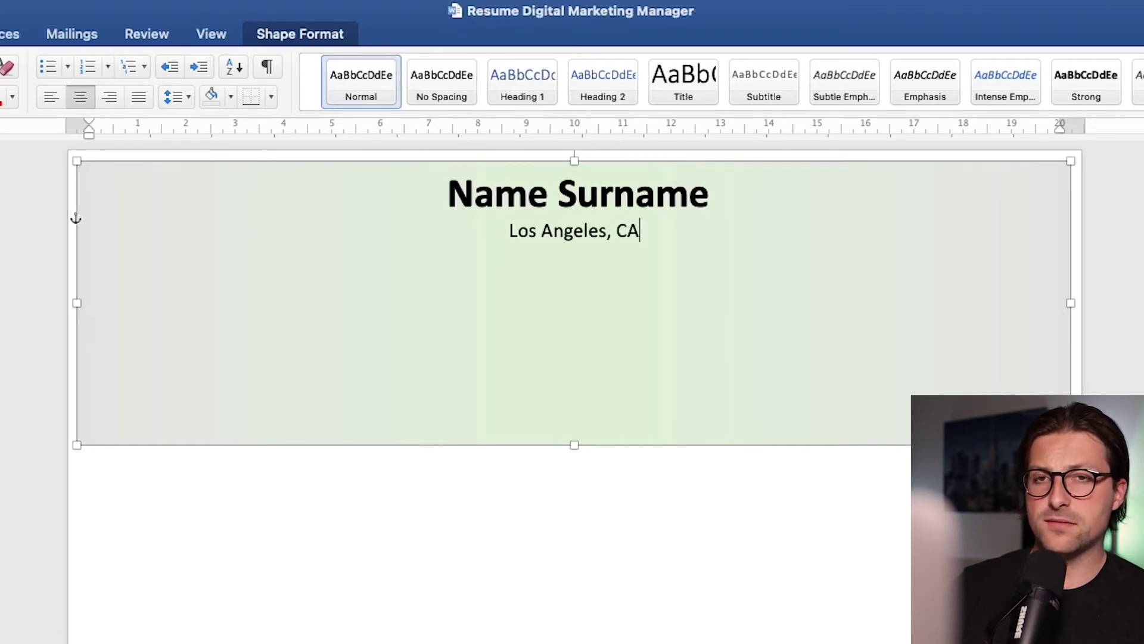
pyautogui.write(' | namesurname@email.com')
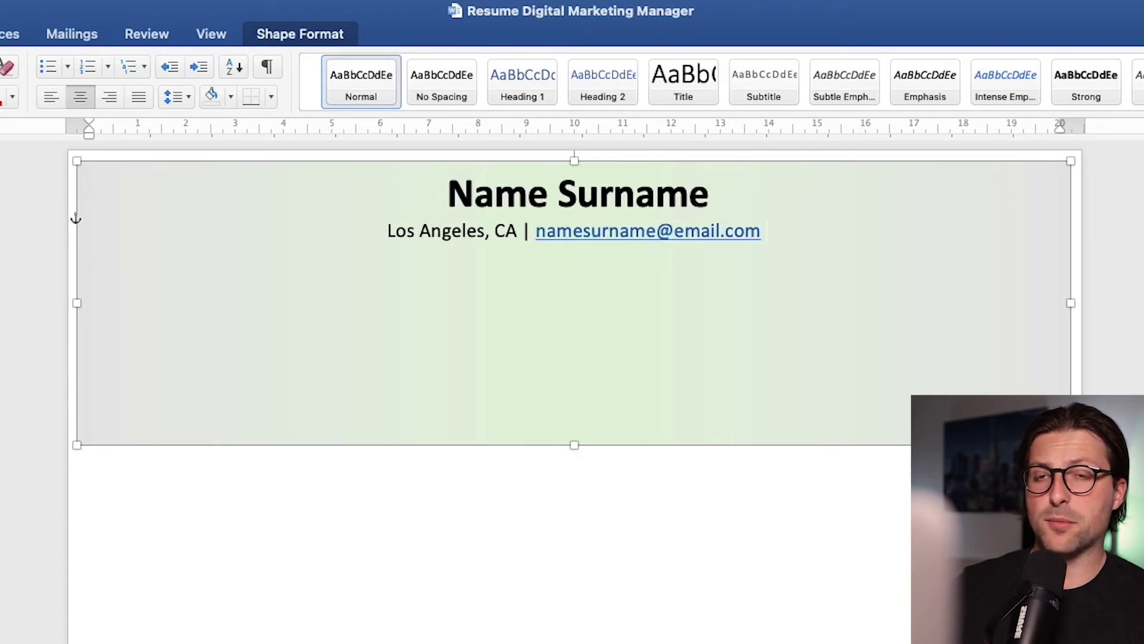
pyautogui.press('super+z')
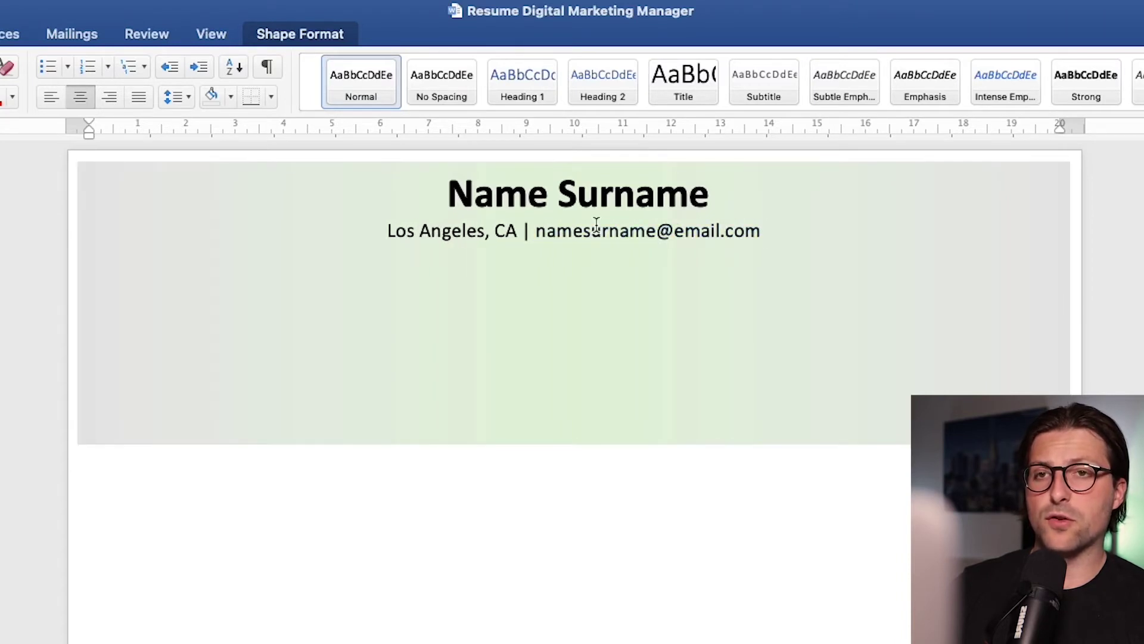
pyautogui.write('| +[0')
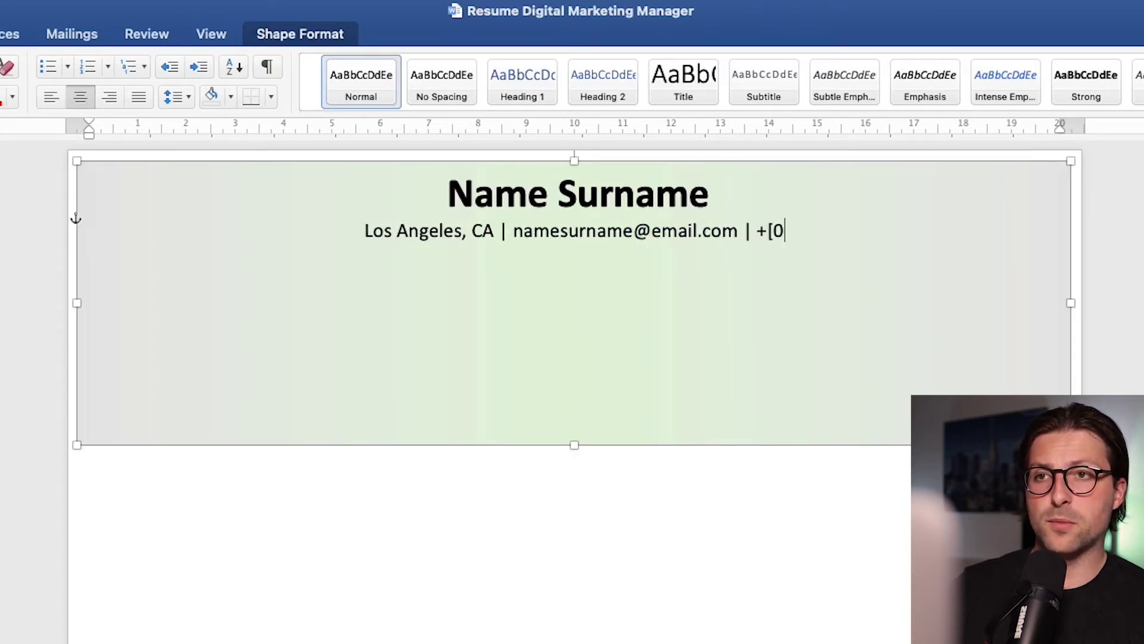
pyautogui.write('00]-000-0000 |')
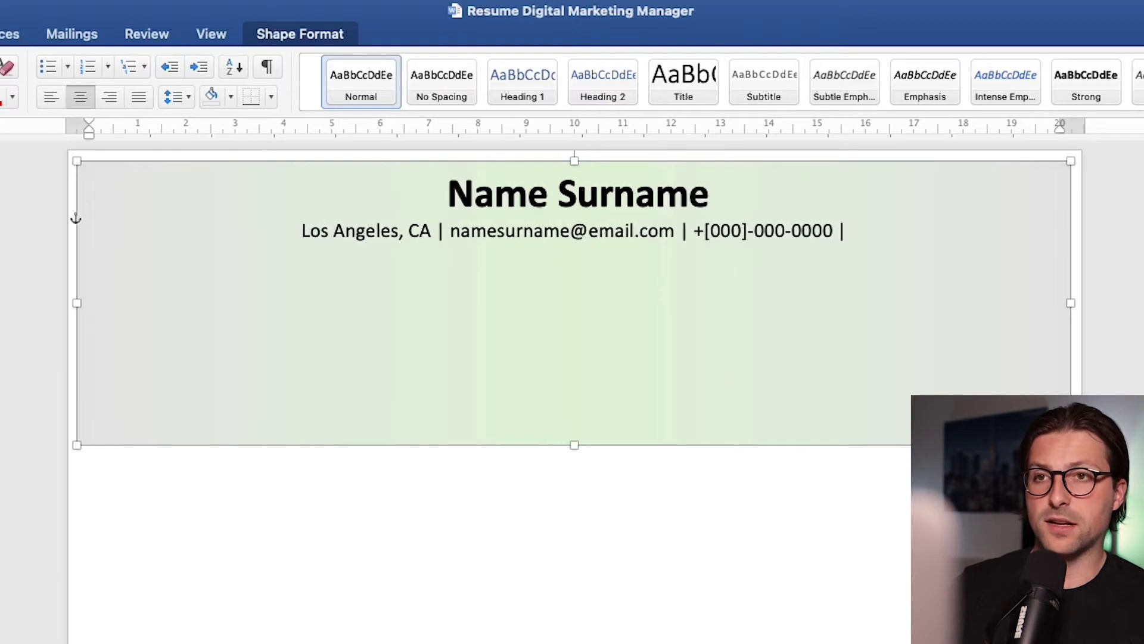
pyautogui.write(' linkedin.com/username')
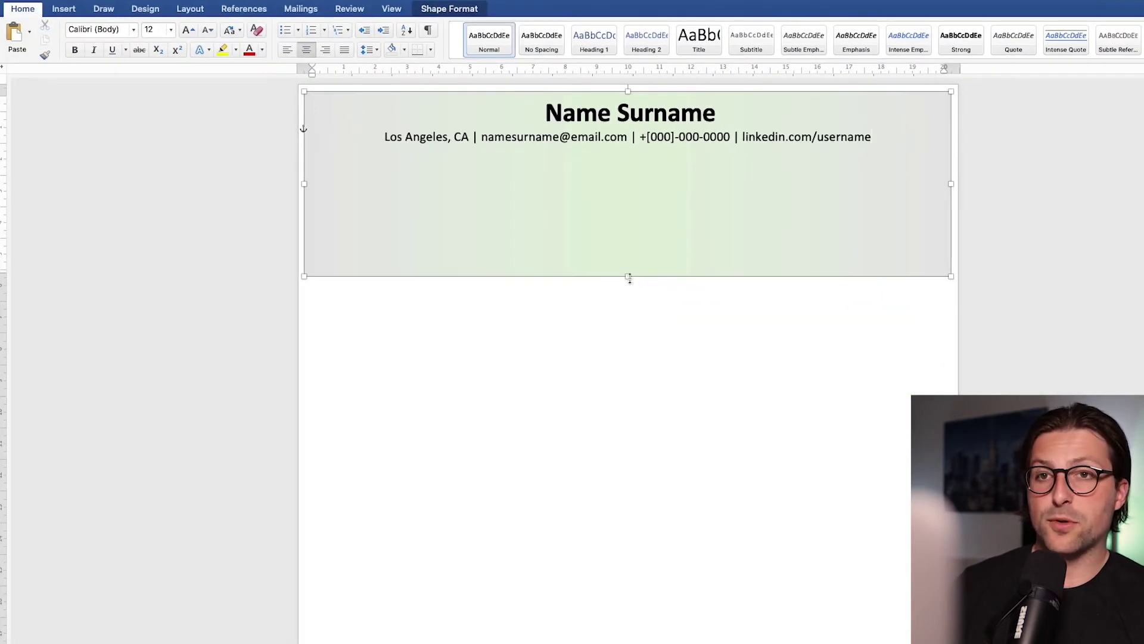
# Shrink the header text box's height to fit its two lines of text and place the cursor in the page body
pyautogui.moveTo(629, 278); pyautogui.dragTo(648, 162)
pyautogui.click(544, 256)
pyautogui.press('Return')
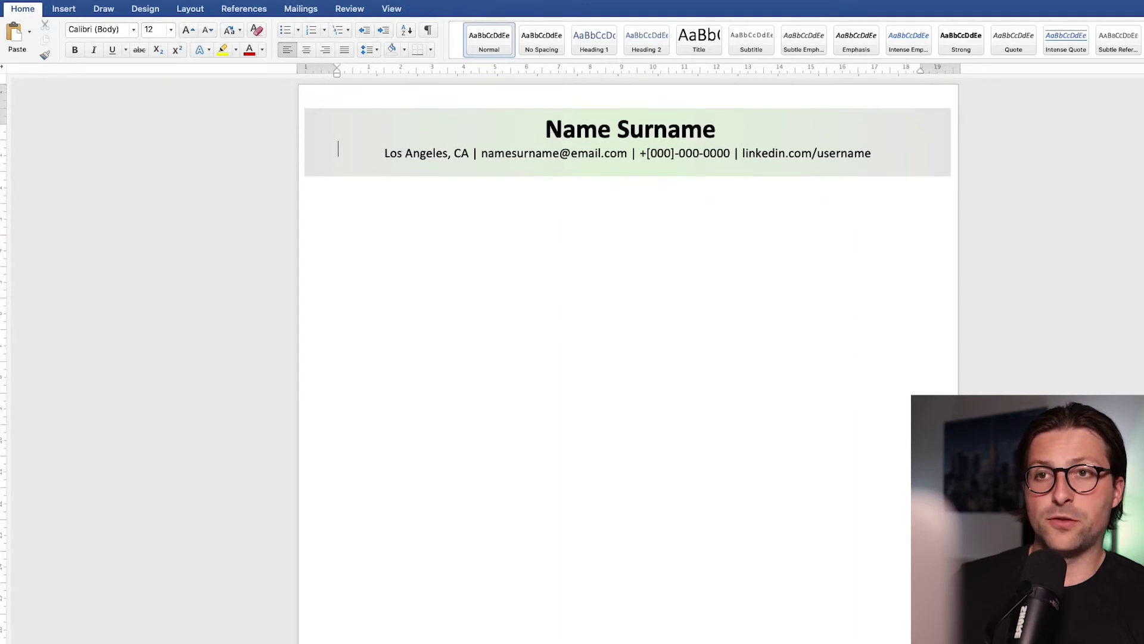
pyautogui.press('BackSpace')
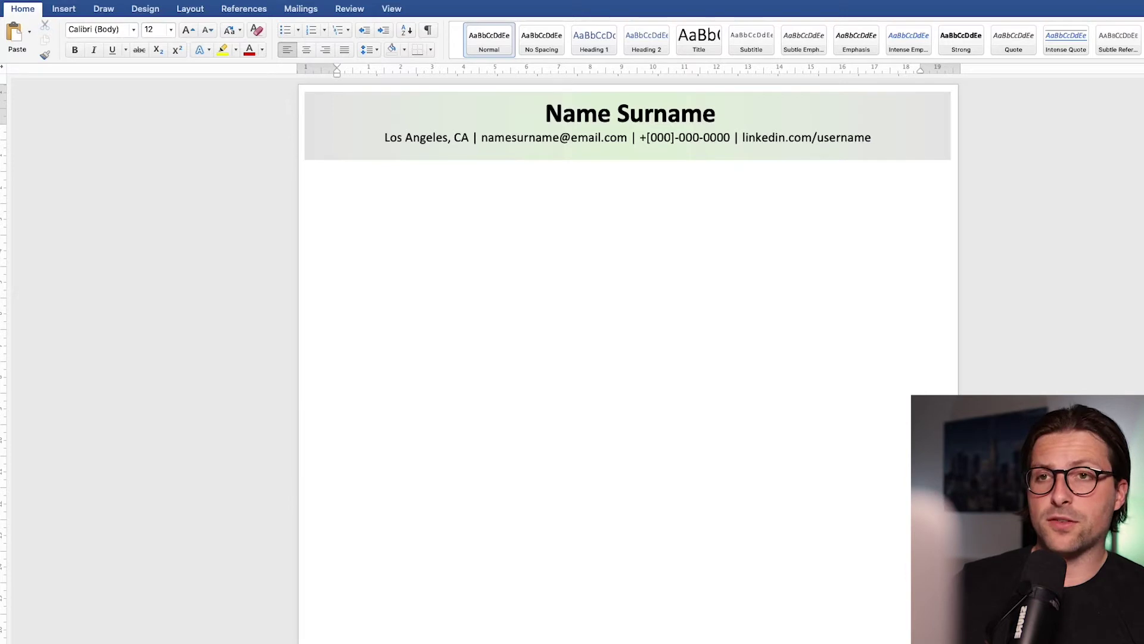
# Enter the section headings SUMMARY, SKILLS, EDUCATION, EXPERIENCE and PROJECTS on separate lines below the header
pyautogui.write('SUMMARY')
pyautogui.press('Return')
pyautogui.write('SKILLS')
pyautogui.press('Return')
pyautogui.write('EDUCATION')
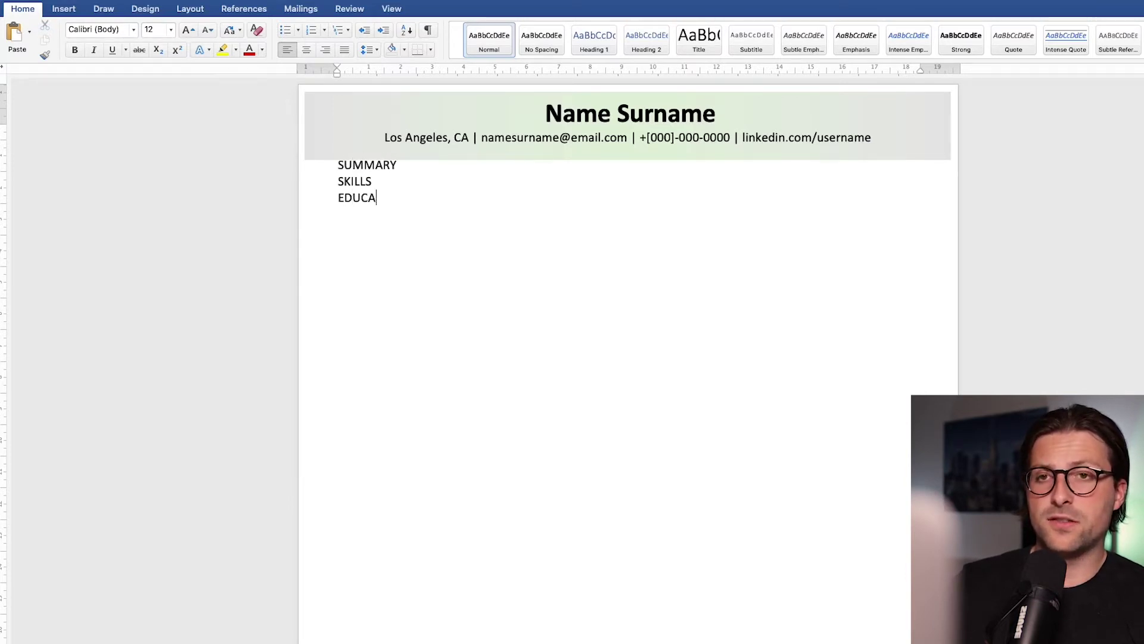
pyautogui.press('Return')
pyautogui.write('EXPERIENCE ')
pyautogui.write('PROJECTS')
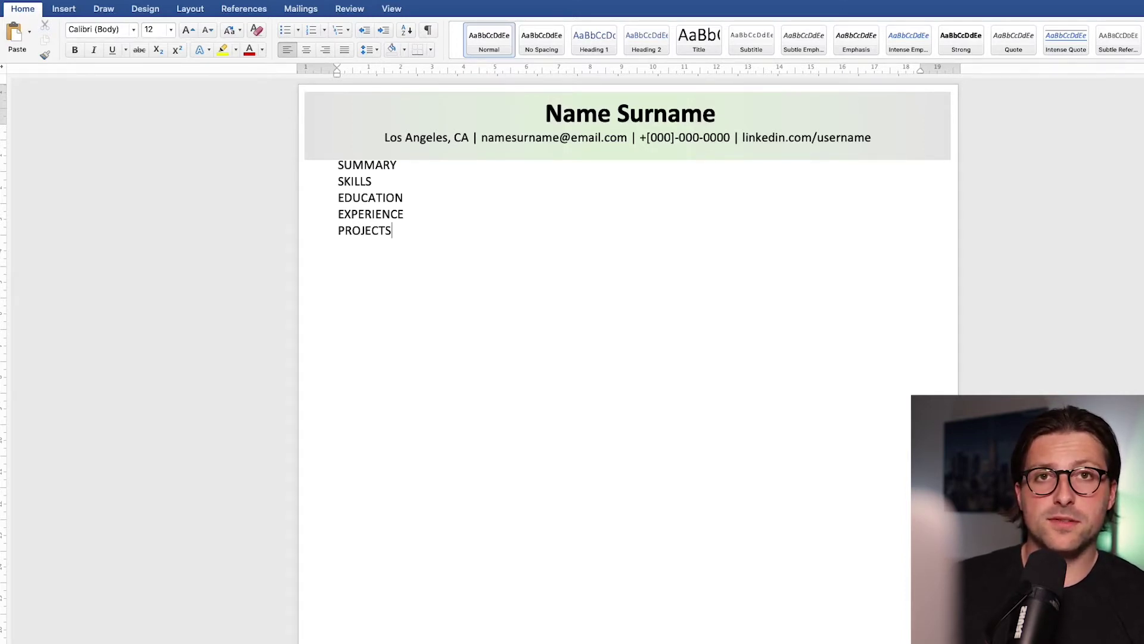
# Insert two blank lines between each pair of neighbouring section headings
pyautogui.press('Up')
pyautogui.press('Up')
pyautogui.press('Return')
pyautogui.press('Return')
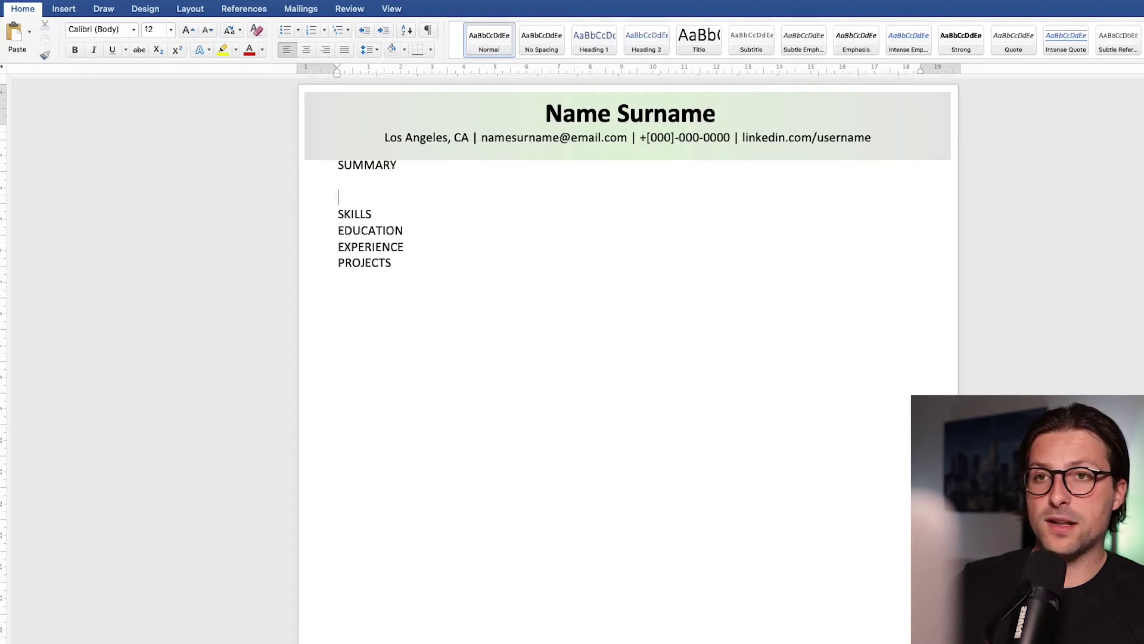
pyautogui.press('End')
pyautogui.press('Return')
pyautogui.press('Return')
pyautogui.press('Down')
pyautogui.press('End')
pyautogui.press('Return')
pyautogui.press('Return')
pyautogui.press('Down')
pyautogui.press('End')
pyautogui.press('Return')
pyautogui.press('Return')
# Make the SUMMARY heading bold
pyautogui.click(338, 278)
pyautogui.hotkey('ctrl', 'Home')
pyautogui.hotkey('shift', 'Down')
pyautogui.press('super+b')
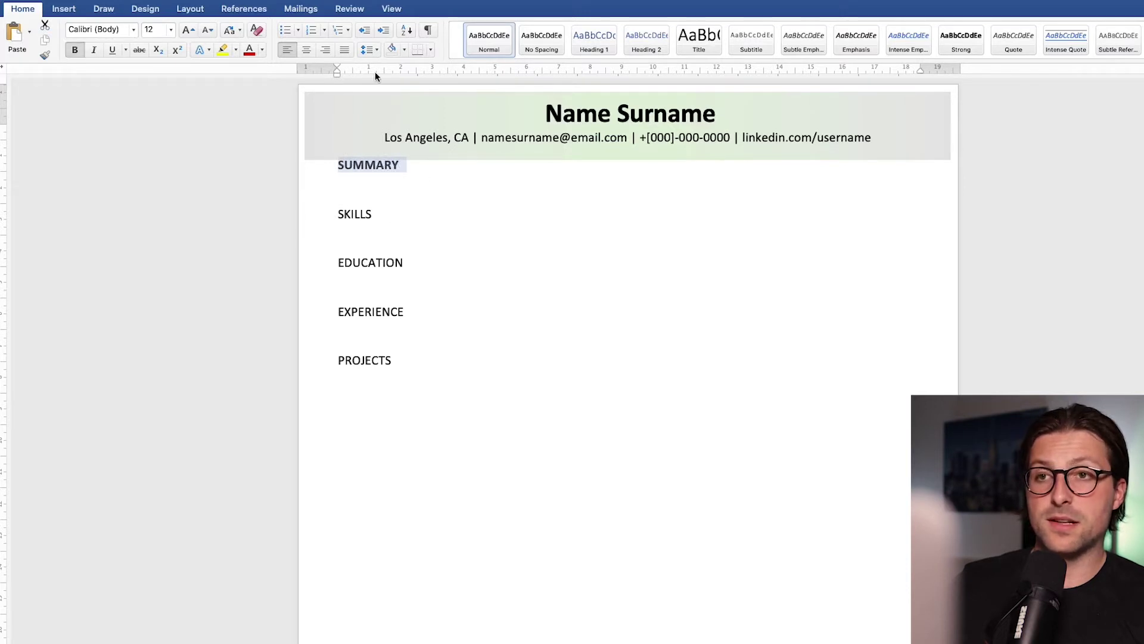
# Centre the SUMMARY heading and set its paragraph spacing to 12 pt before and 12 pt after
pyautogui.click(316, 52)
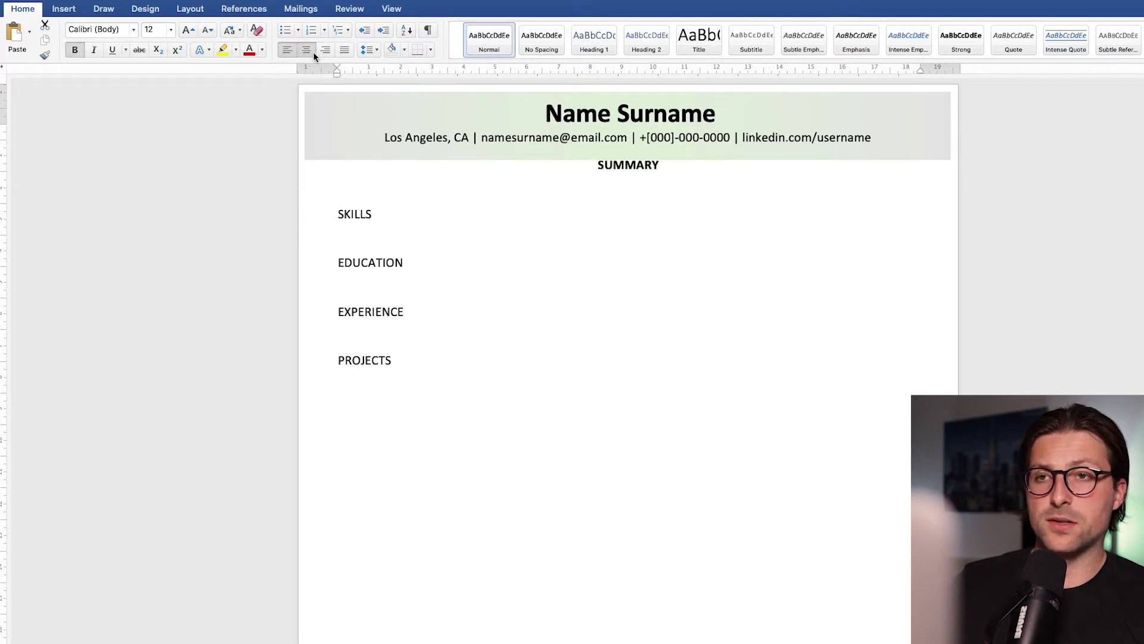
pyautogui.click(377, 51)
pyautogui.click(394, 159)
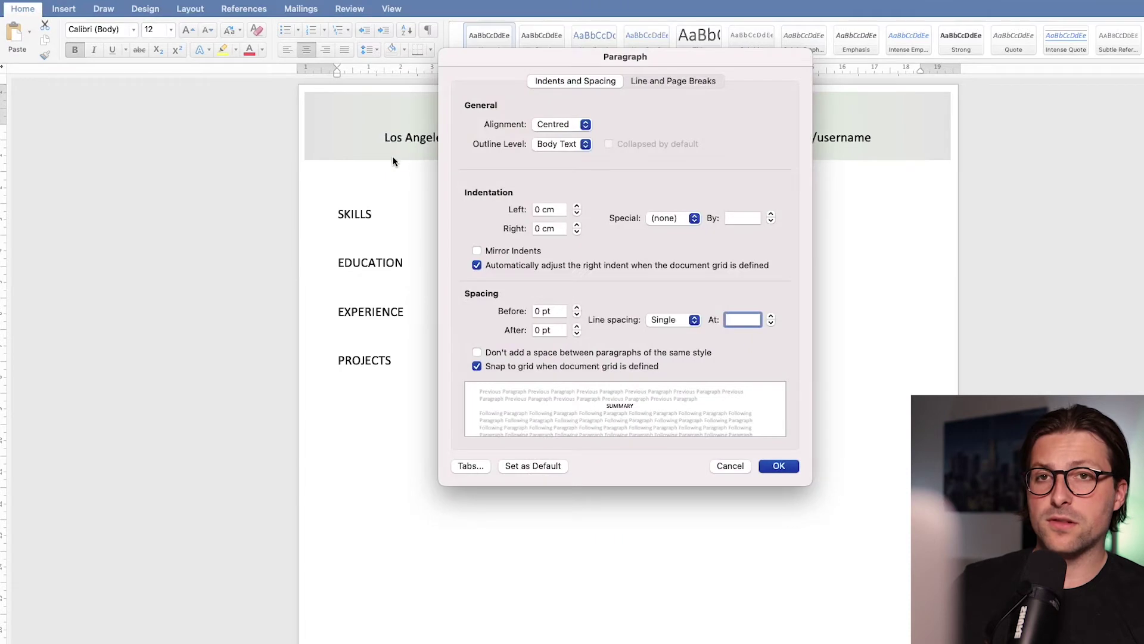
pyautogui.click(578, 307)
pyautogui.click(579, 308)
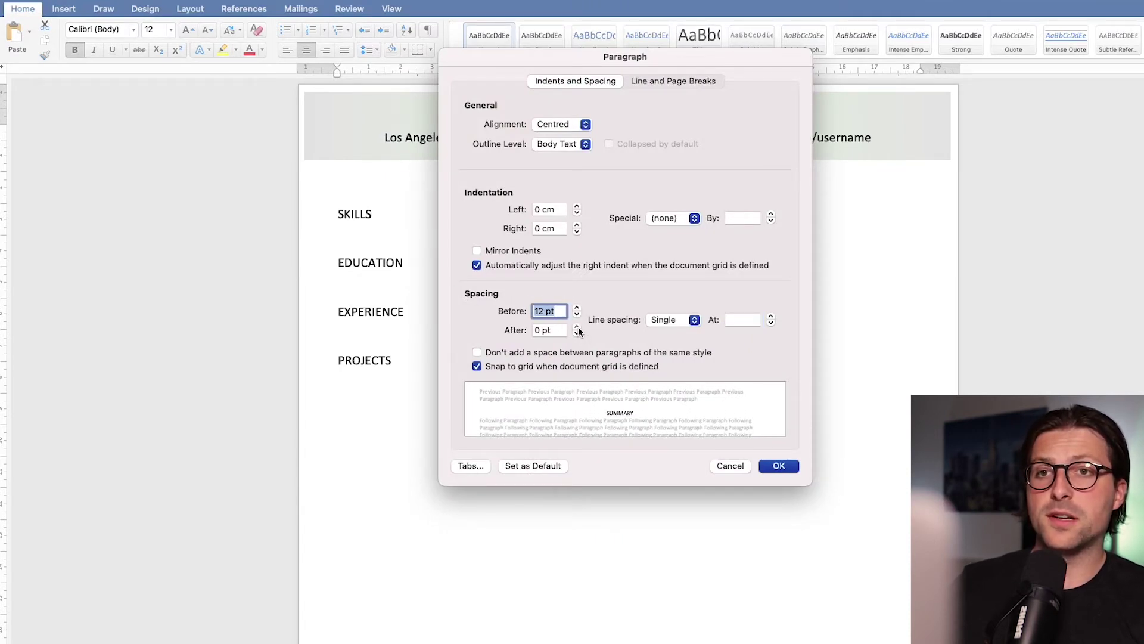
pyautogui.click(578, 326)
pyautogui.click(578, 326)
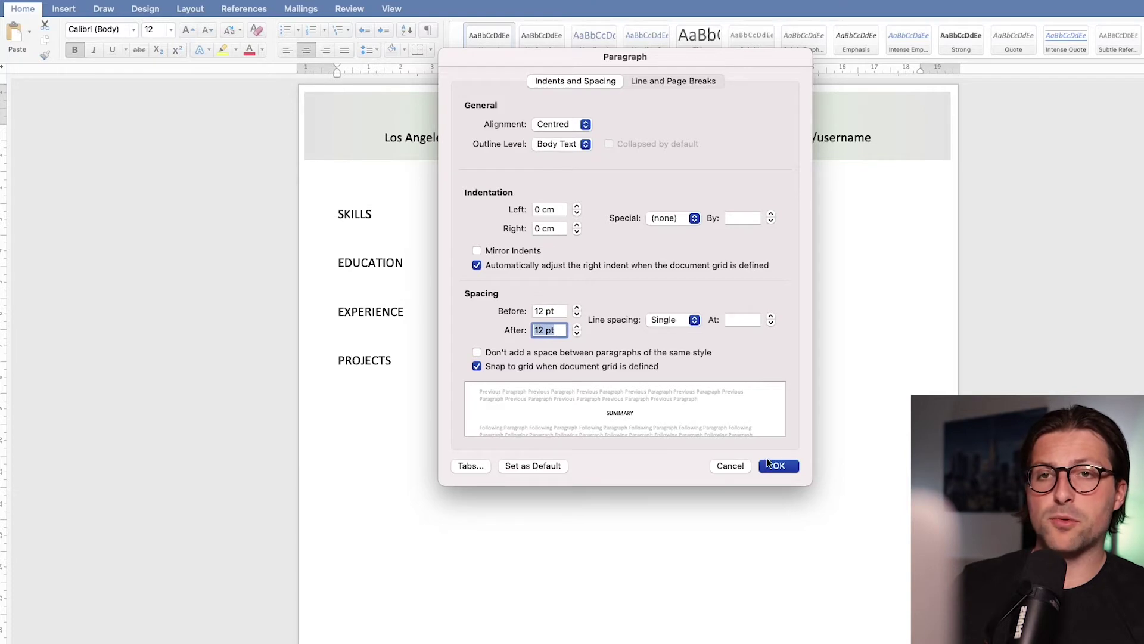
pyautogui.click(781, 465)
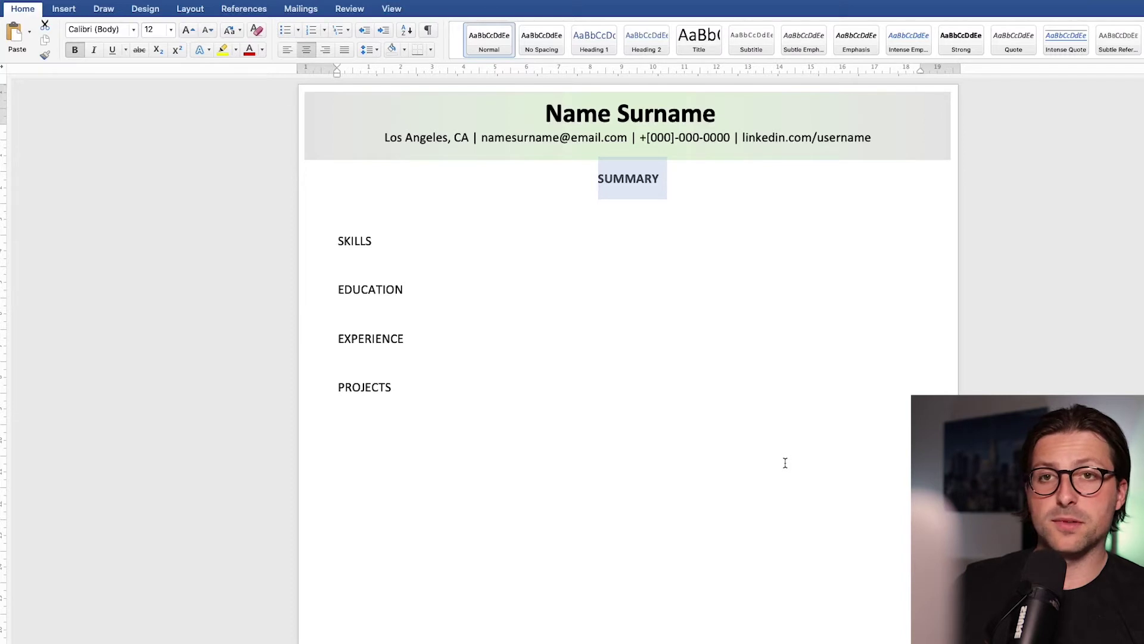
# Add top and bottom borders to the SUMMARY heading and set its font size to 14
pyautogui.click(430, 51)
pyautogui.click(430, 83)
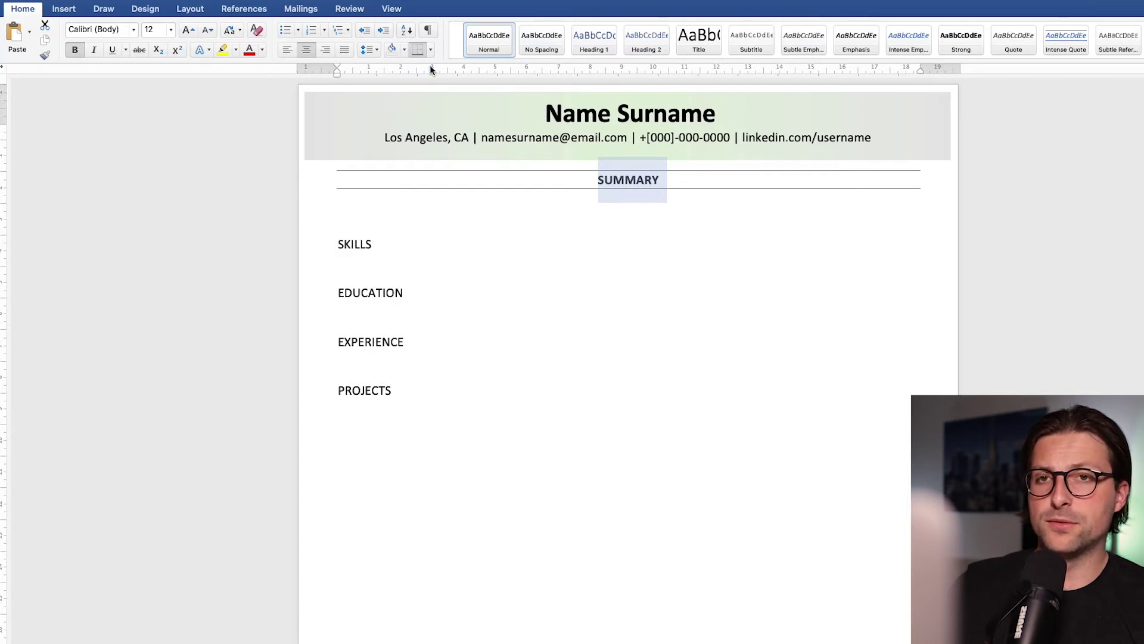
pyautogui.click(190, 34)
pyautogui.click(191, 37)
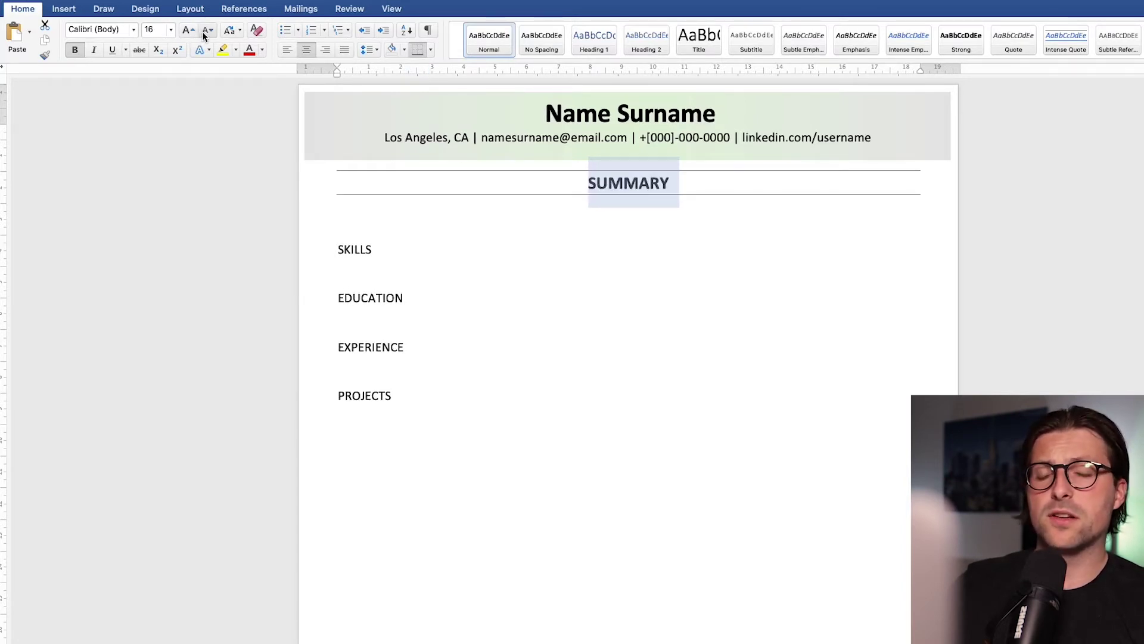
pyautogui.click(205, 36)
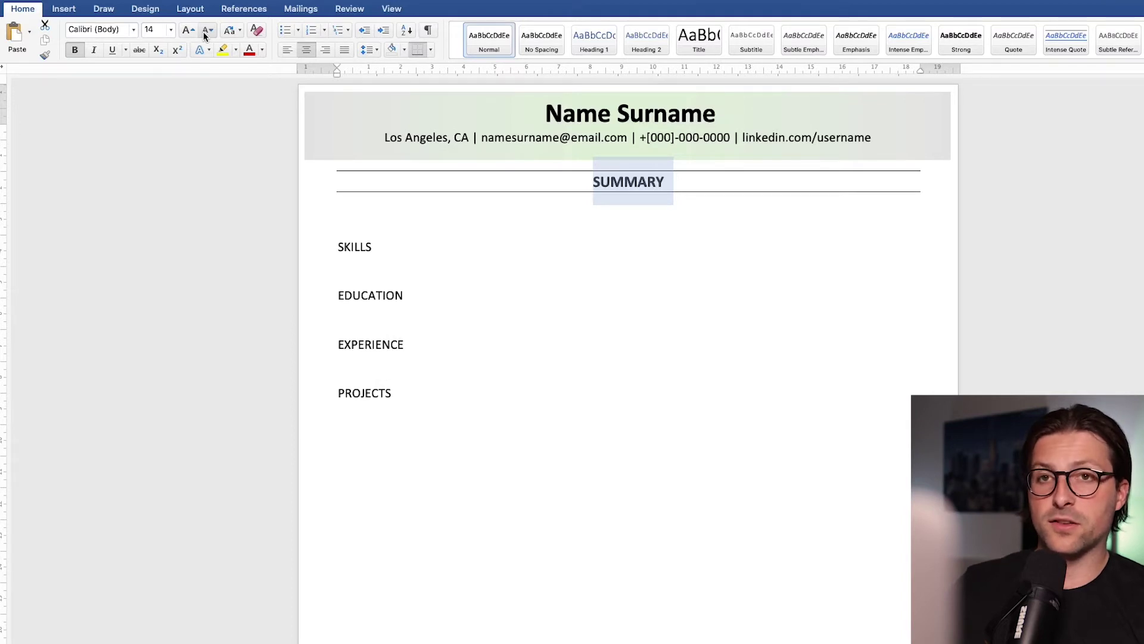
# Copy the SUMMARY heading's formatting onto the SKILLS, EDUCATION, EXPERIENCE and PROJECTS headings
pyautogui.click(624, 184)
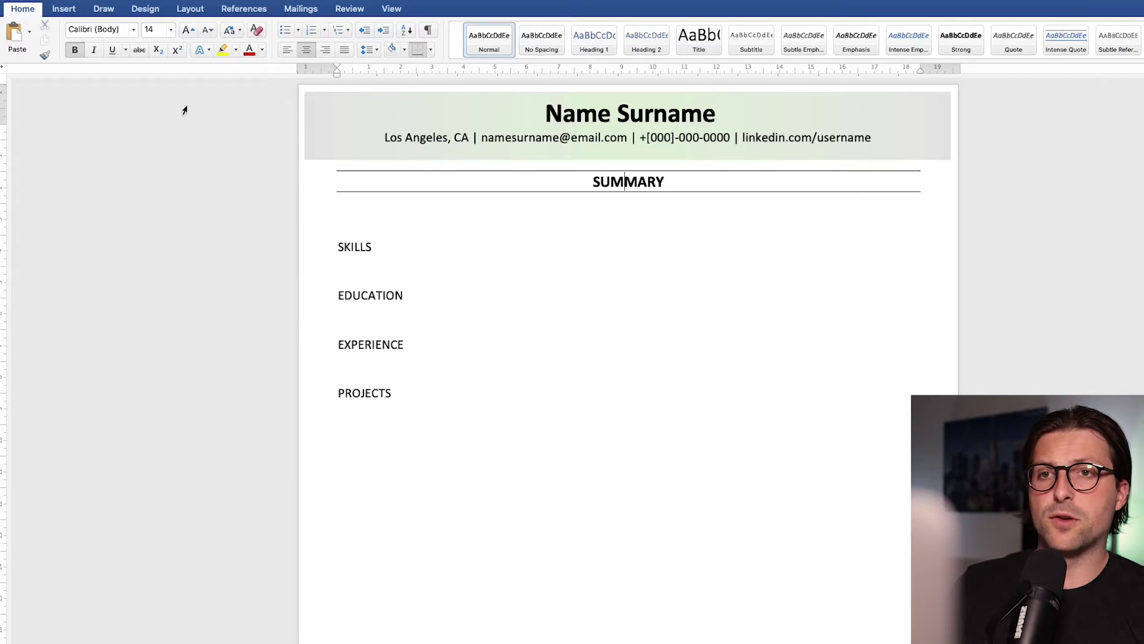
pyautogui.click(45, 56)
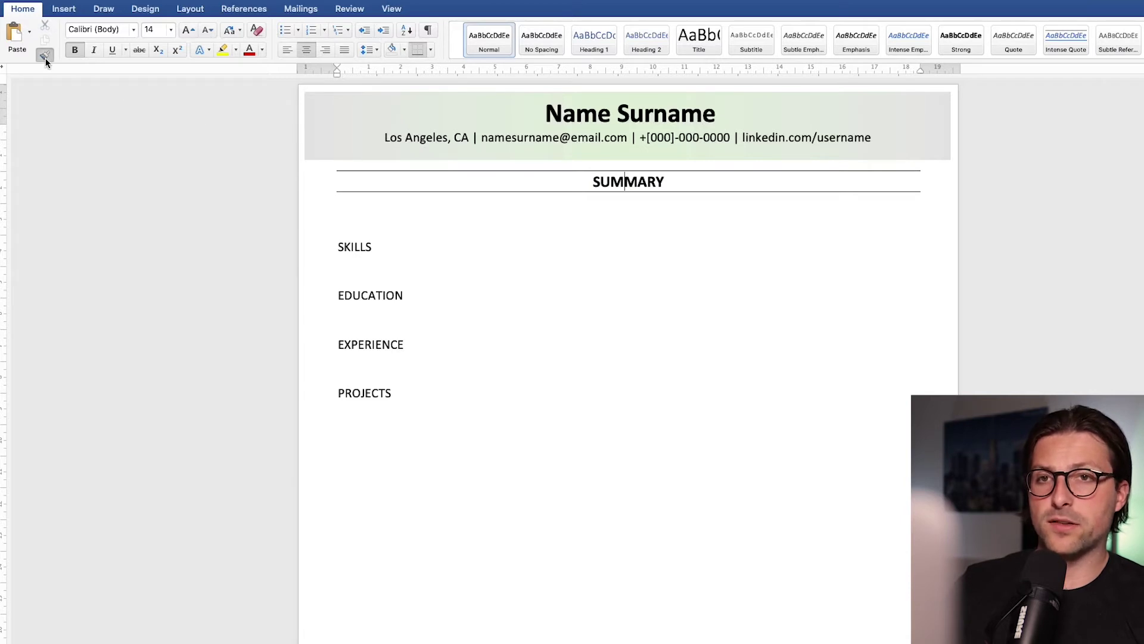
pyautogui.click(356, 249)
pyautogui.click(366, 329)
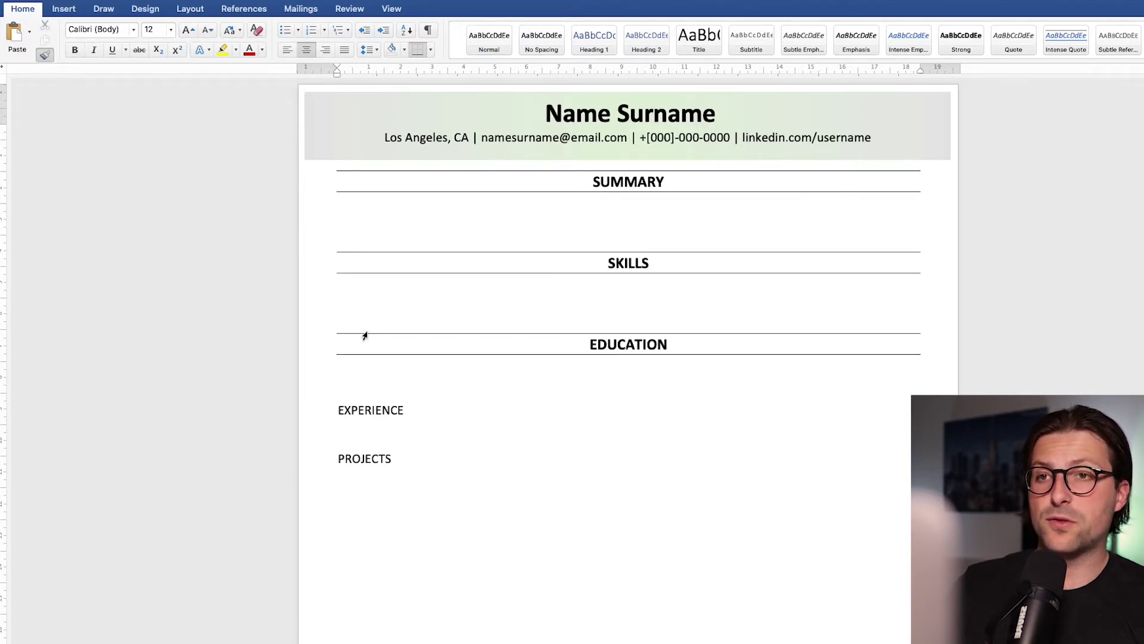
pyautogui.click(372, 410)
pyautogui.click(372, 503)
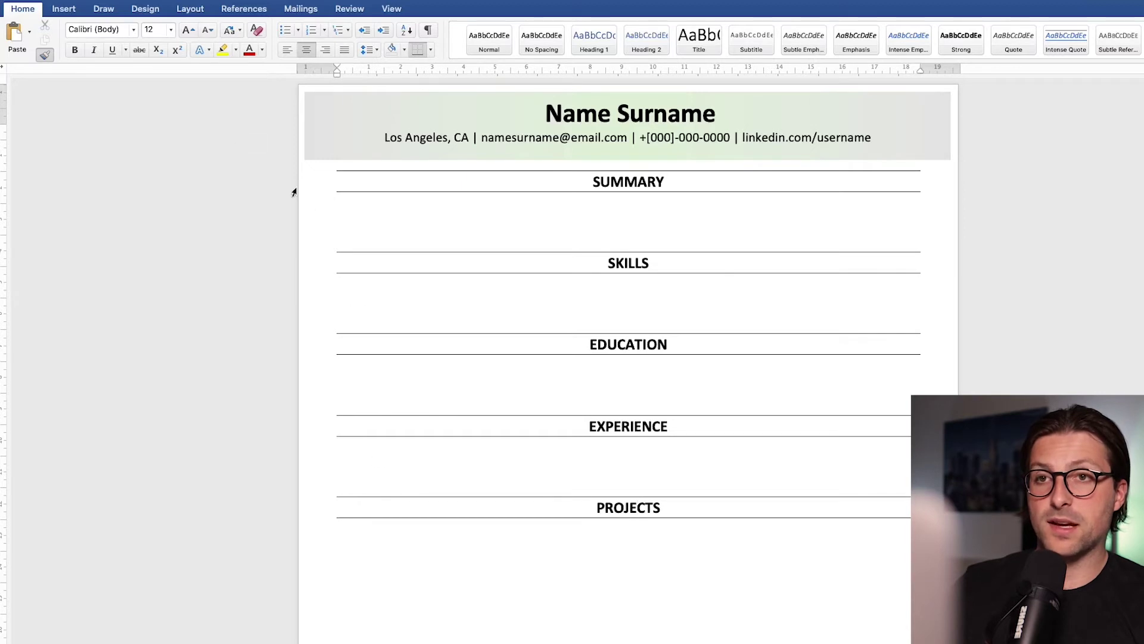
# Replace the extra blank line under SUMMARY with a centred profile: digital marketing manager, 5+ years' experience, seeking [Position] at [Company], available full-time from [Date]
pyautogui.click(347, 231)
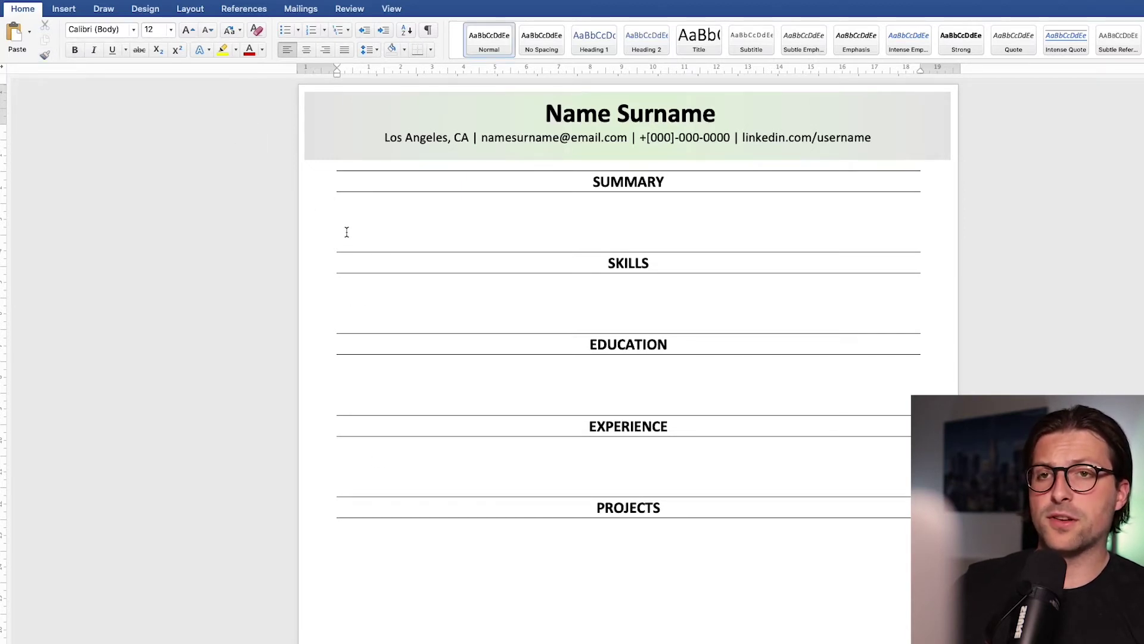
pyautogui.press('BackSpace')
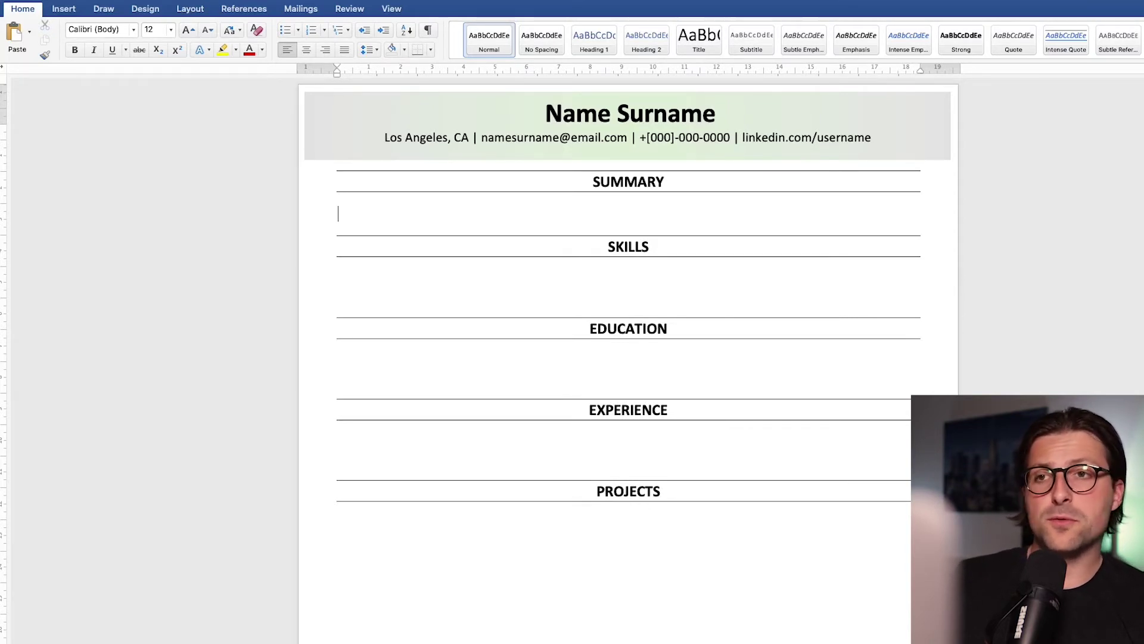
pyautogui.write("Digital marketing manager with 5+ years' of experience in developing data-driven marketing campai")
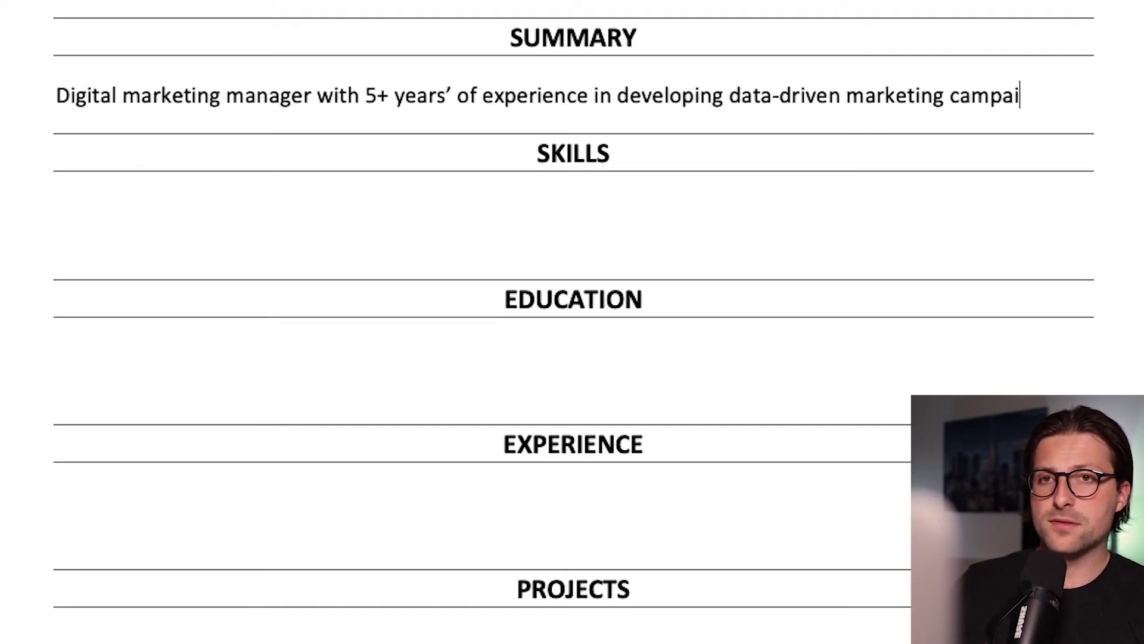
pyautogui.write('gns, managing marketing teams and monit')
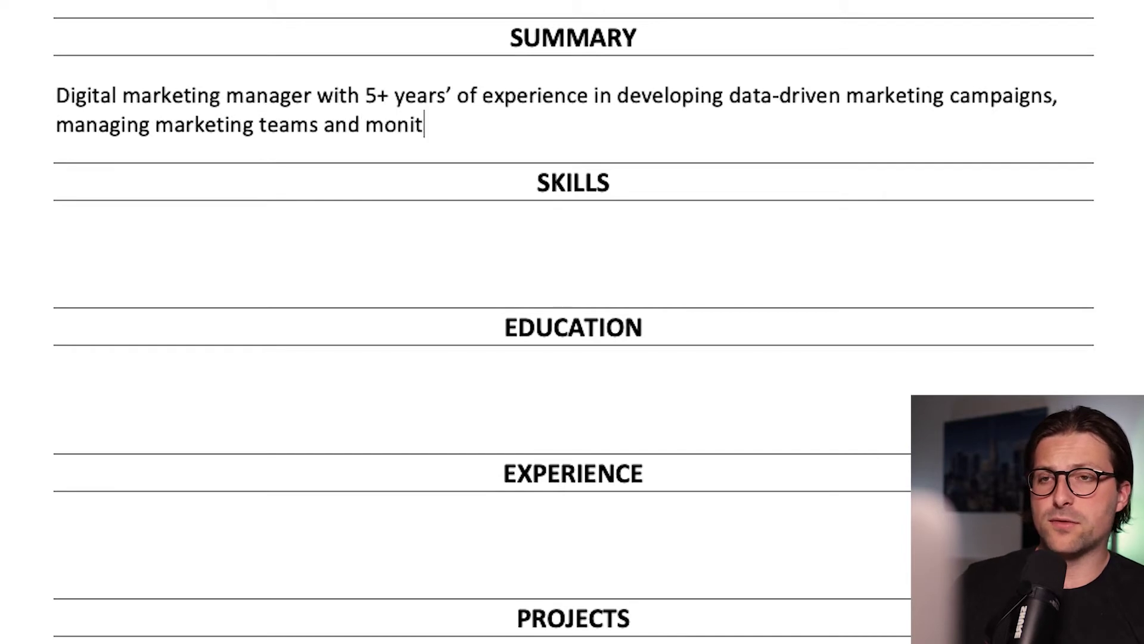
pyautogui.write('oring campaign performance. Seeking to leverage my managerial experience as a [Pos')
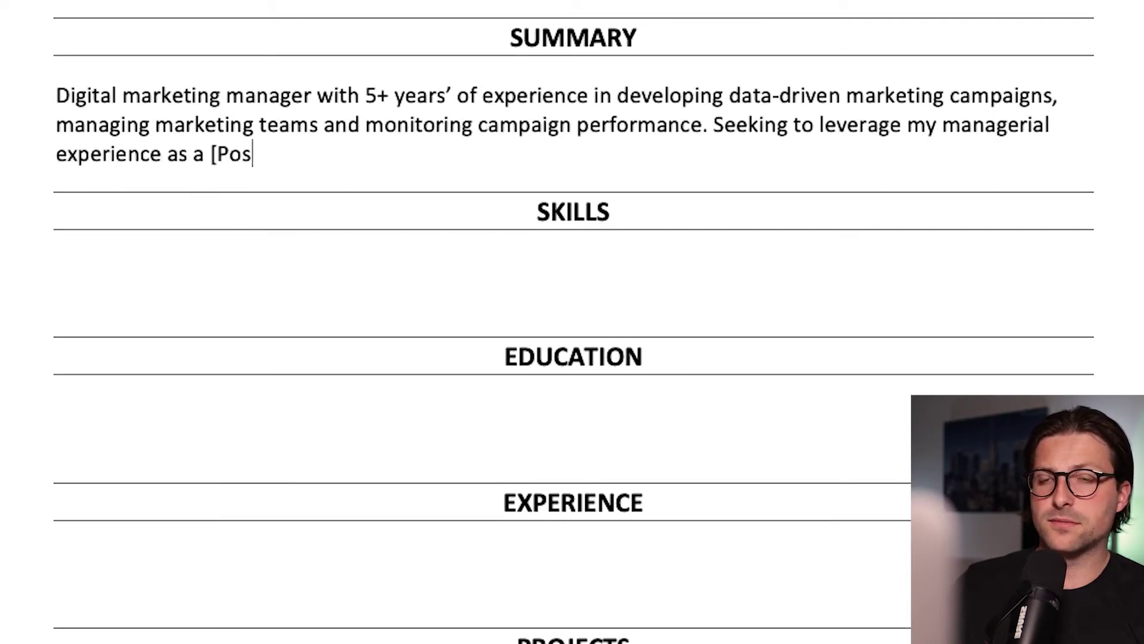
pyautogui.write('ition] at [Company]. As of [Date], I wi')
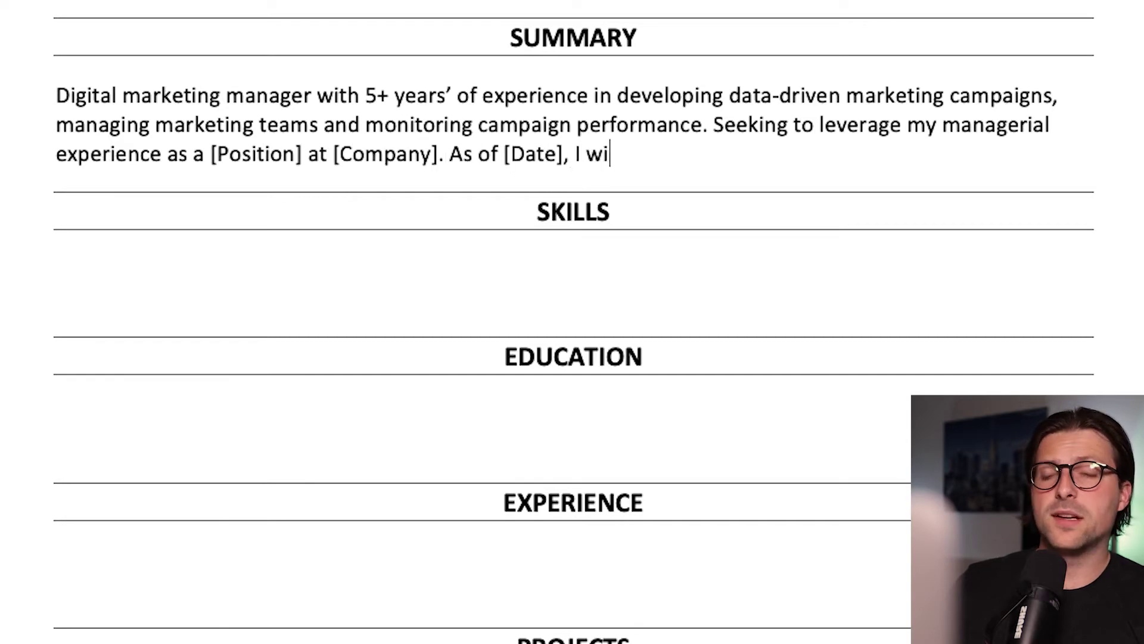
pyautogui.write('ll be available for full-time employment.')
pyautogui.moveTo(876, 247); pyautogui.dragTo(322, 160)
pyautogui.click(307, 50)
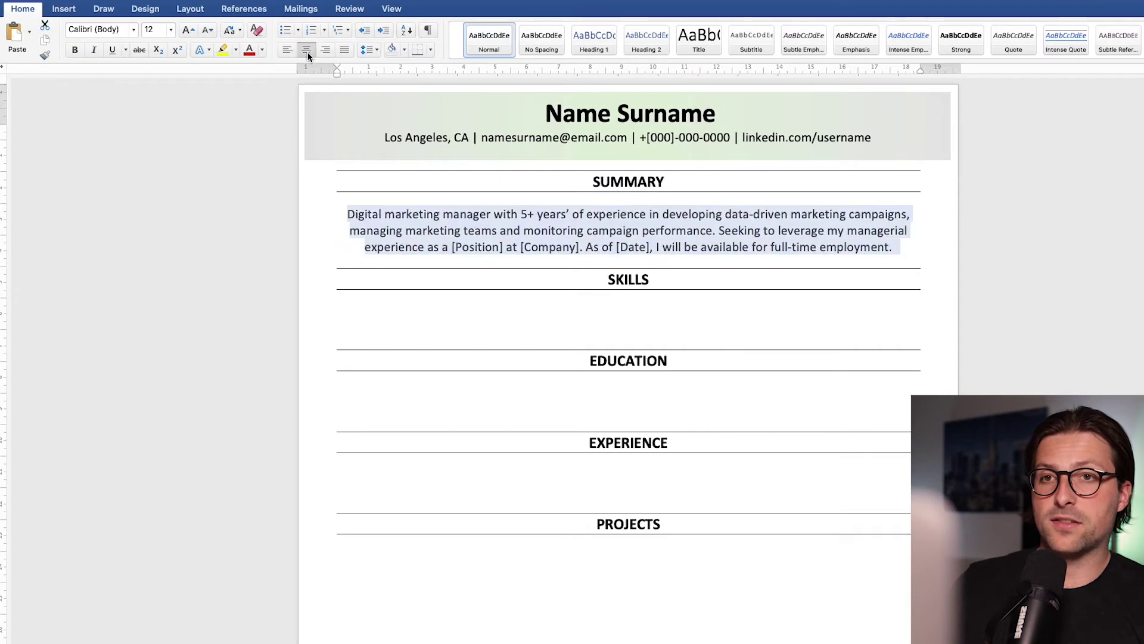
# Remove the extra blank line under SKILLS and insert a table with three columns and one row there
pyautogui.click(352, 325)
pyautogui.scroll(-3, 351, 325)
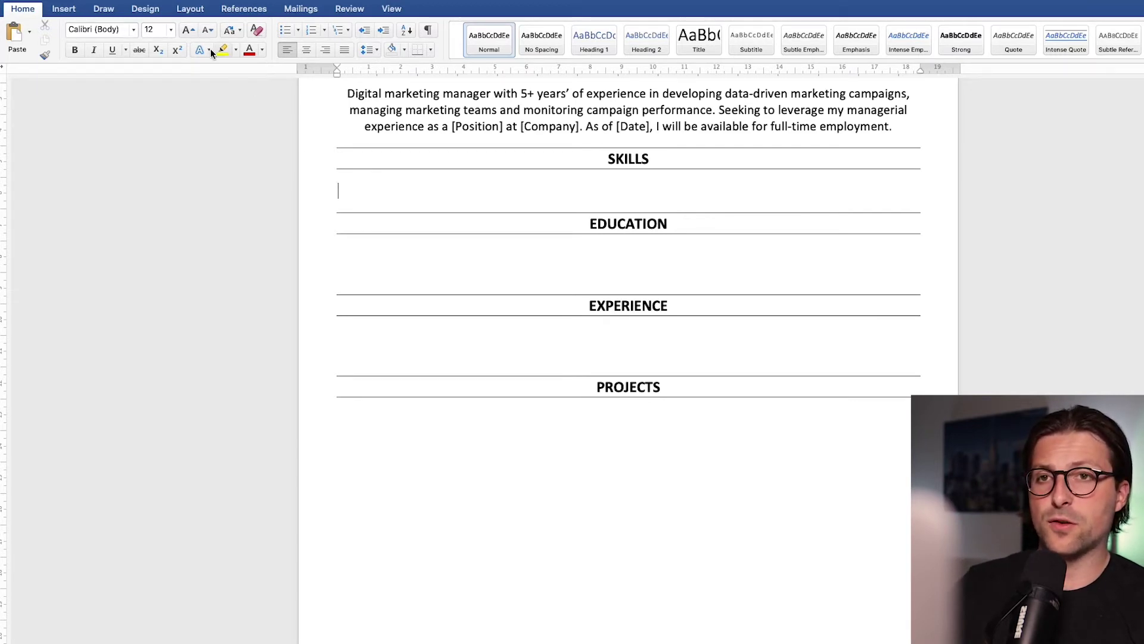
pyautogui.click(56, 12)
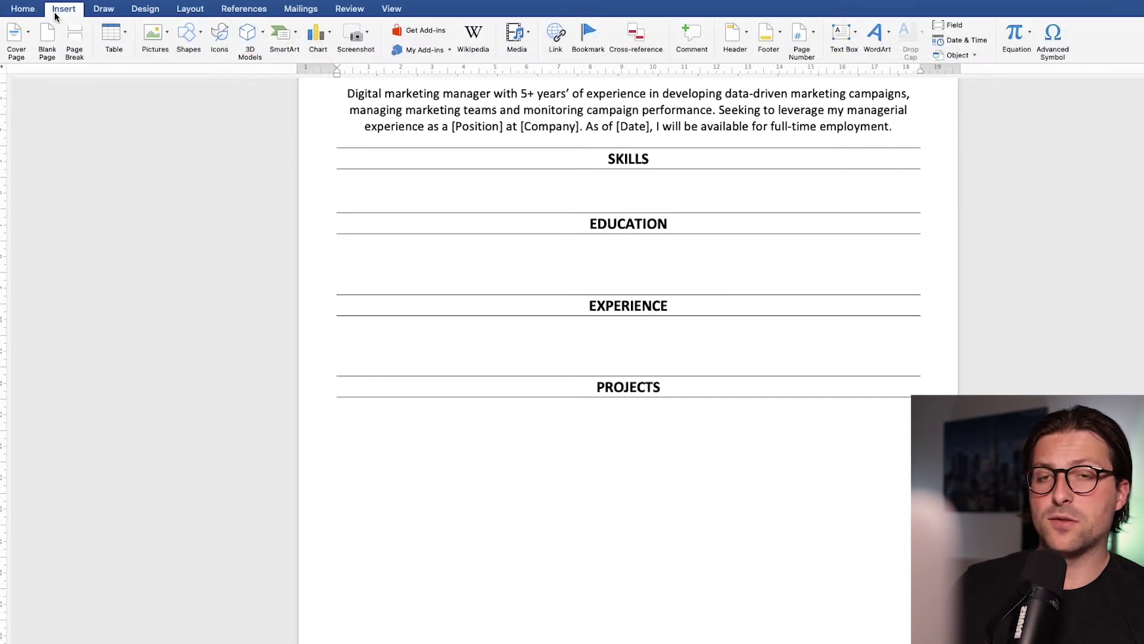
pyautogui.click(111, 36)
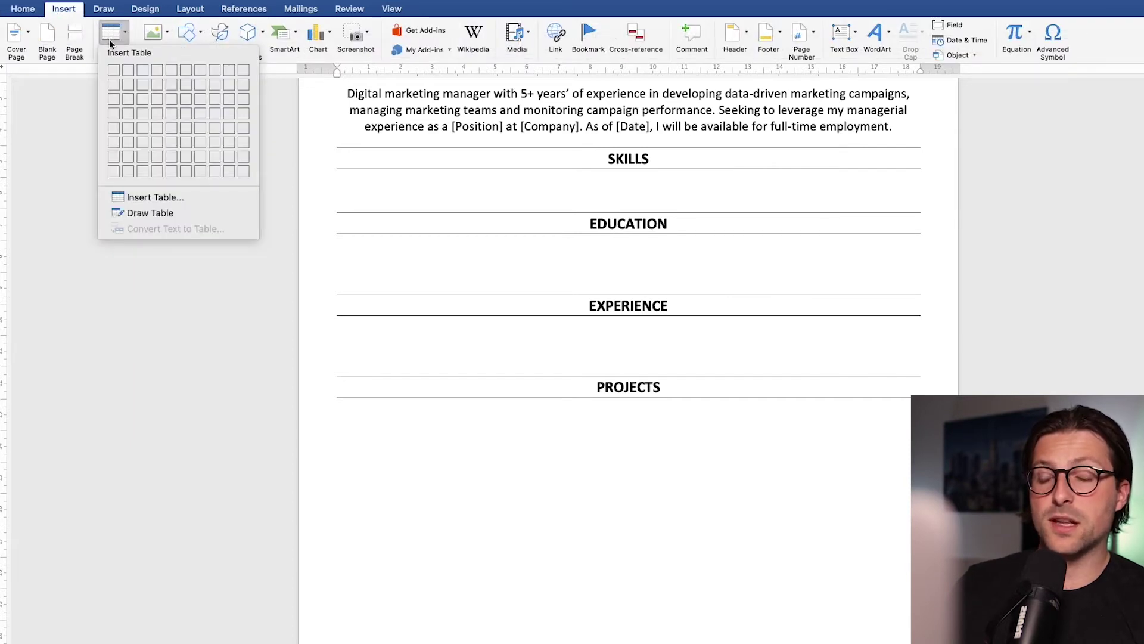
pyautogui.click(140, 69)
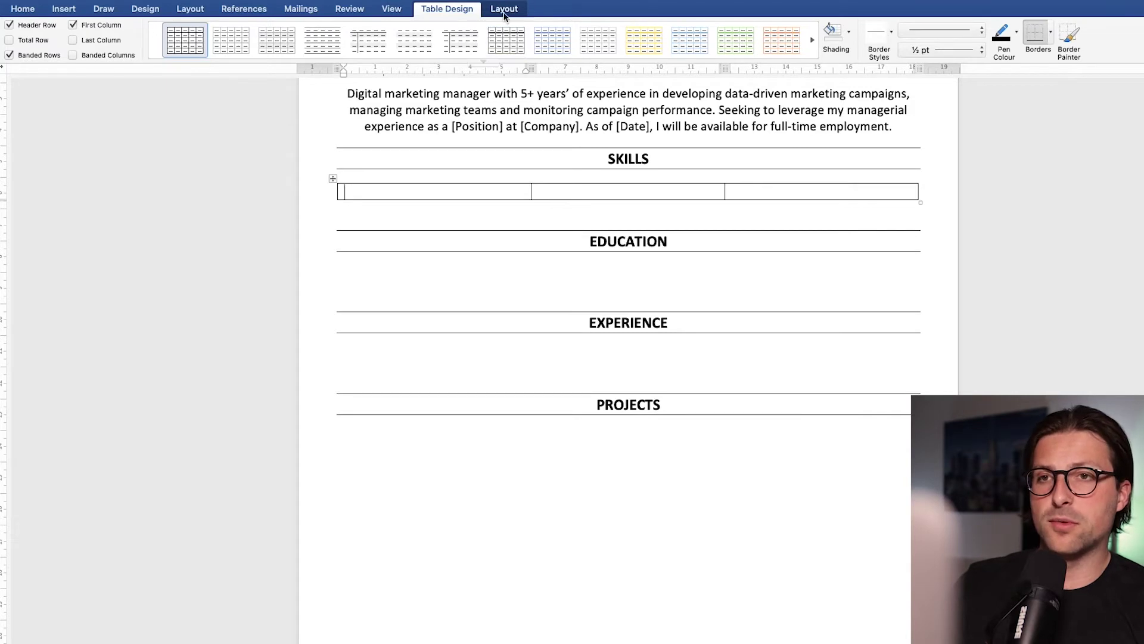
# Set the skills table's default left and right cell margins to 0 cm
pyautogui.click(504, 10)
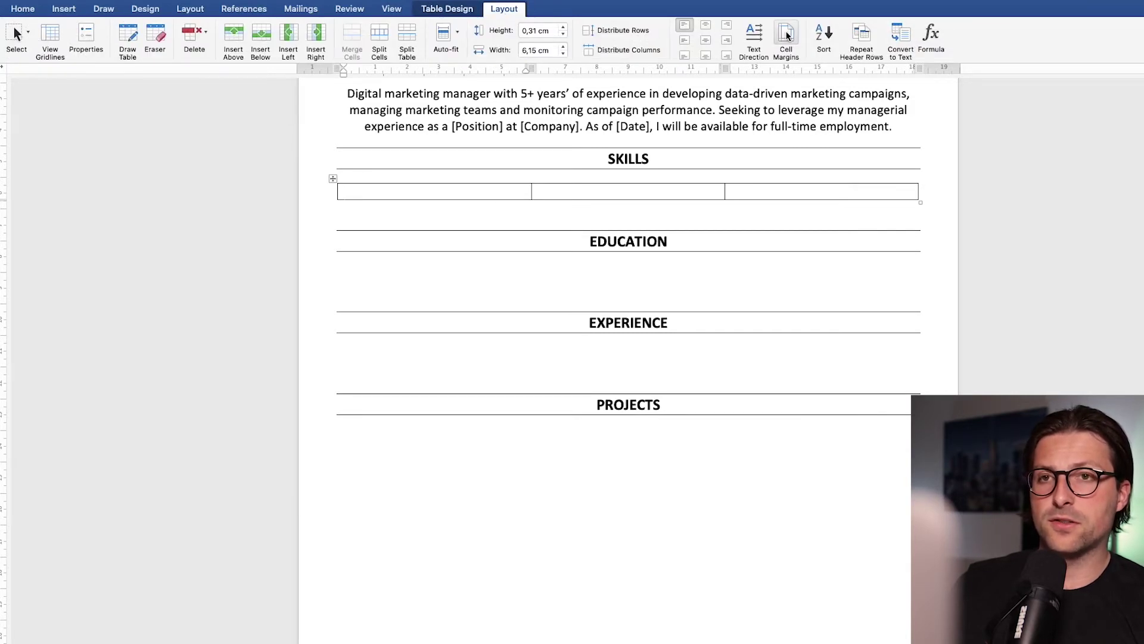
pyautogui.click(787, 36)
pyautogui.click(720, 170)
pyautogui.click(720, 170)
pyautogui.click(720, 169)
pyautogui.click(720, 188)
pyautogui.click(720, 188)
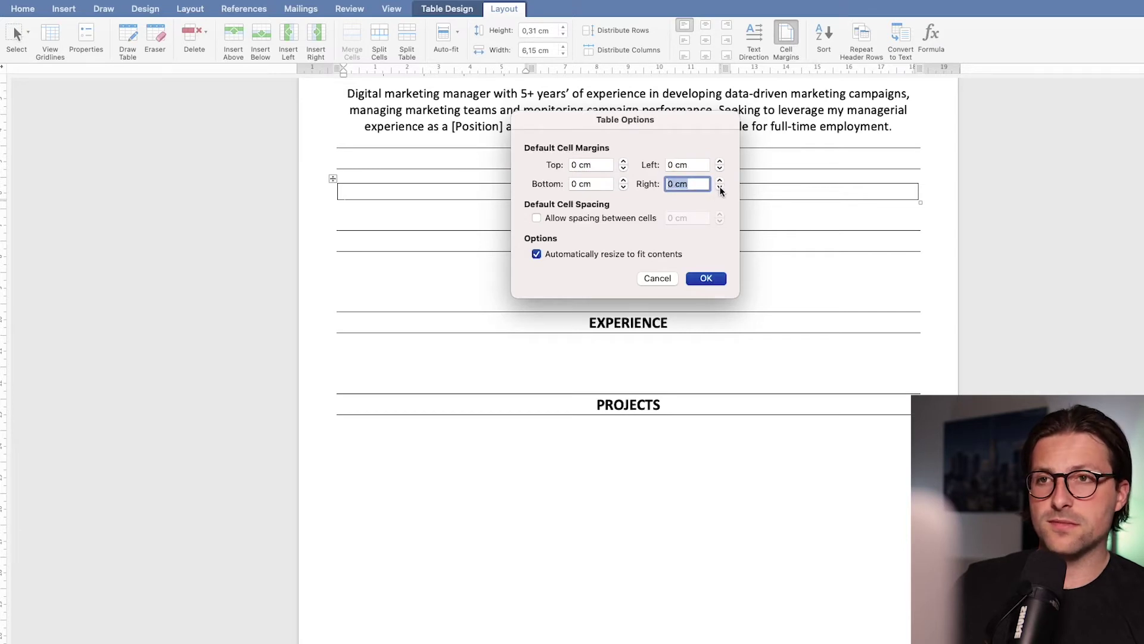
pyautogui.click(707, 278)
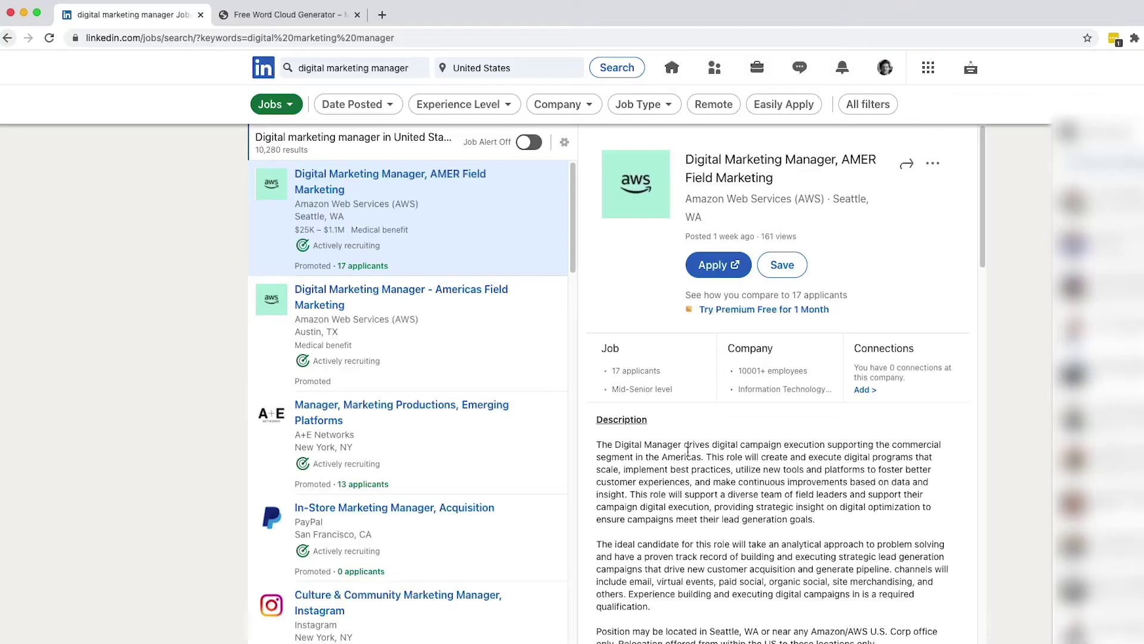
# Copy the AWS Digital Marketing Manager job description from LinkedIn into MonkeyLearn's WordCloud Generator and generate a word cloud
pyautogui.moveTo(602, 440); pyautogui.dragTo(889, 480)
pyautogui.hotkey('ctrl', 'Tab')
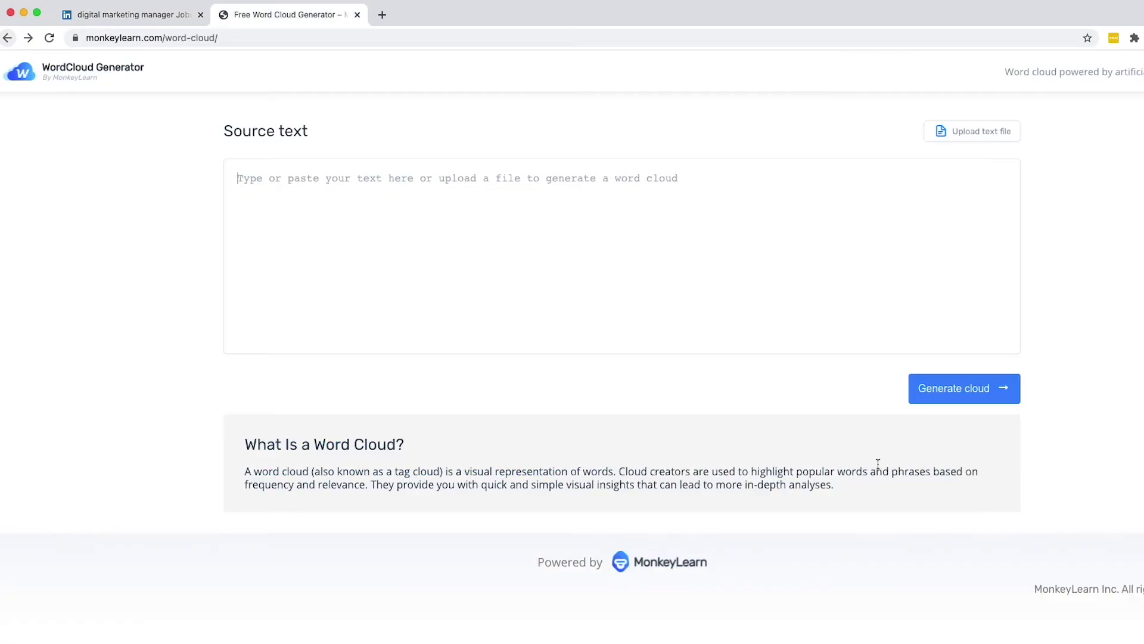
pyautogui.click(536, 233)
pyautogui.press('super+v')
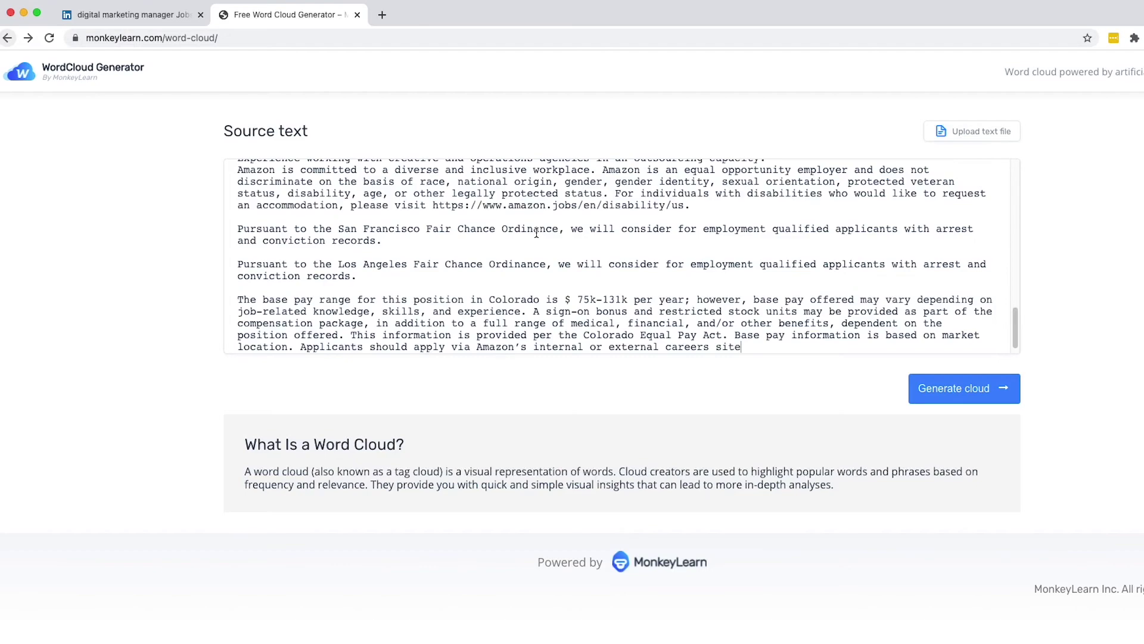
pyautogui.click(934, 385)
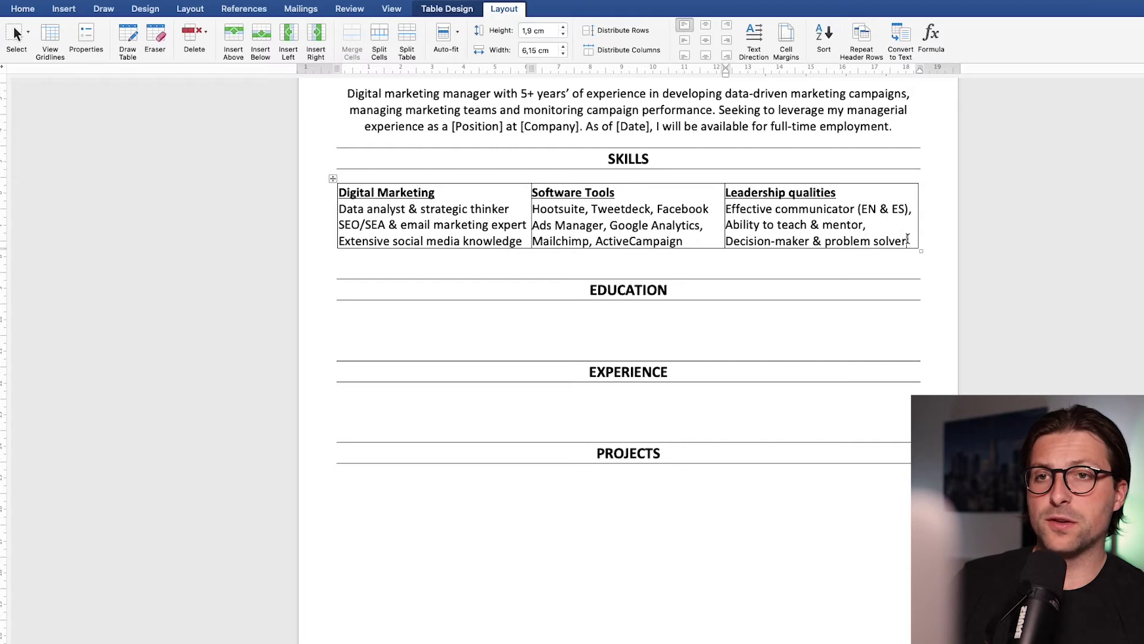
# In the skills table, right-align the Leadership qualities column and centre the Software Tools column
pyautogui.moveTo(907, 239); pyautogui.dragTo(728, 191)
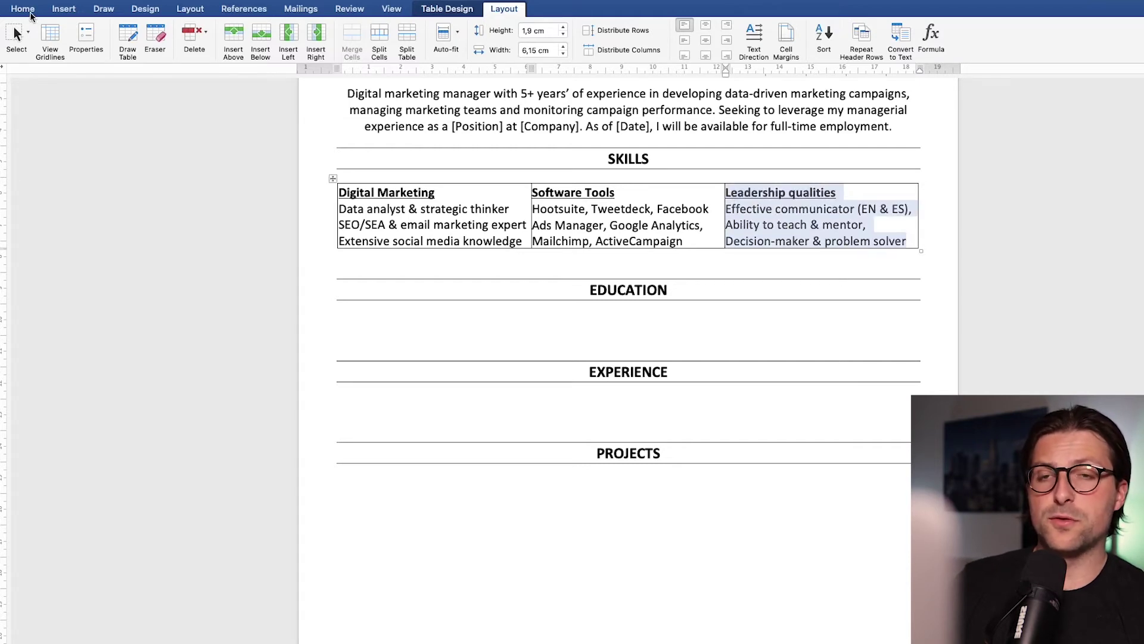
pyautogui.click(24, 9)
pyautogui.click(326, 50)
pyautogui.moveTo(683, 242); pyautogui.dragTo(540, 199)
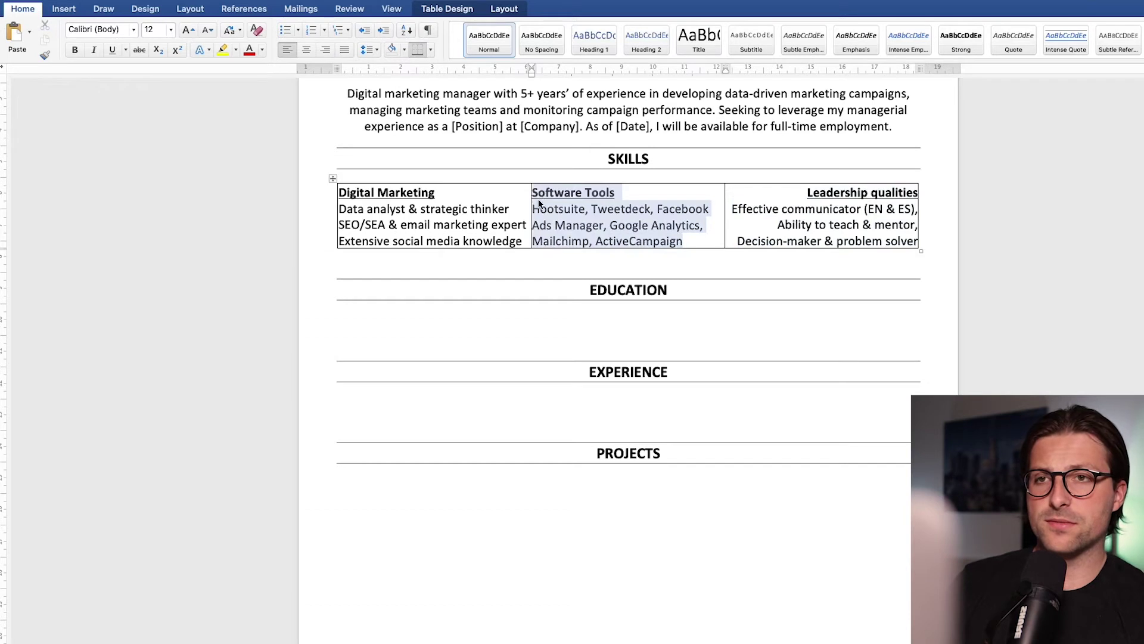
pyautogui.click(307, 50)
pyautogui.click(660, 222)
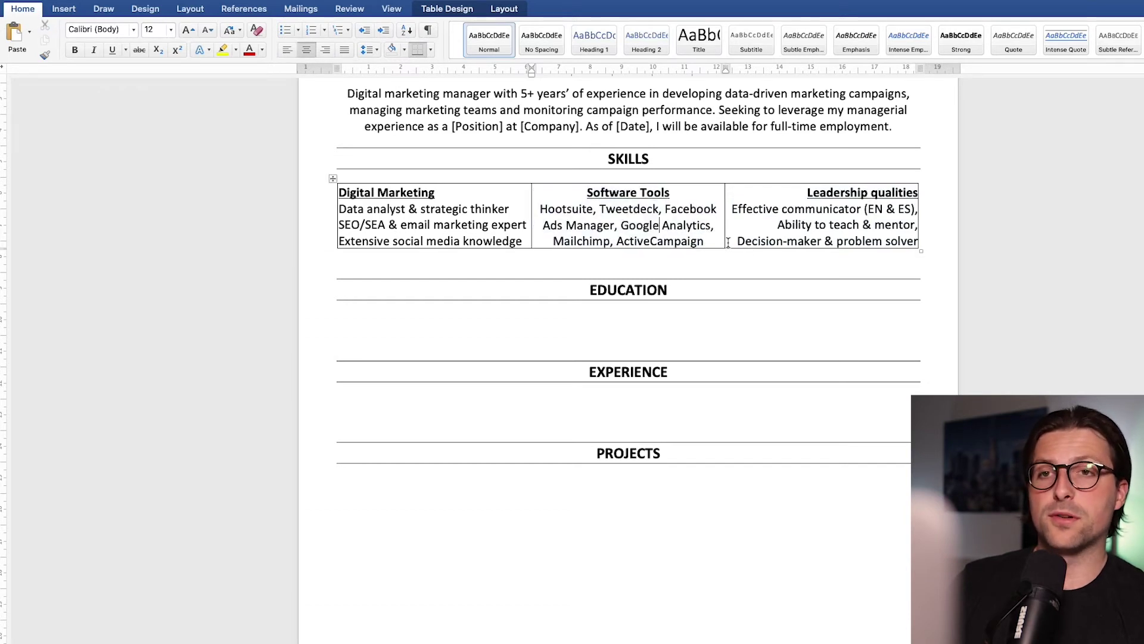
# Remove all borders from the three-column skills table
pyautogui.moveTo(828, 242); pyautogui.dragTo(504, 234)
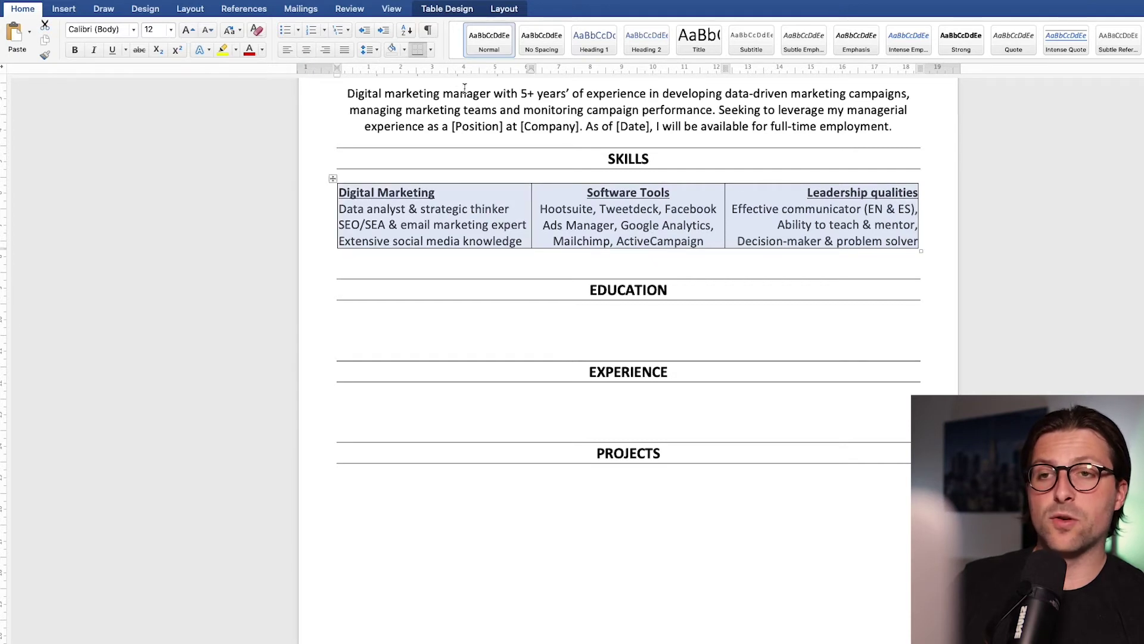
pyautogui.click(431, 51)
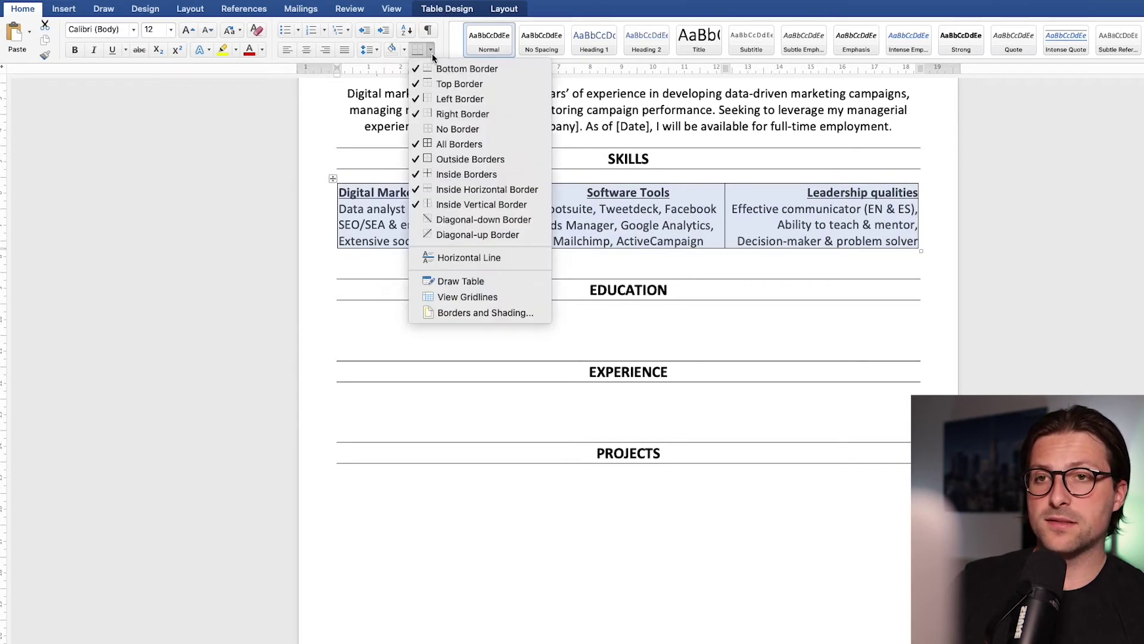
pyautogui.click(442, 124)
pyautogui.click(588, 290)
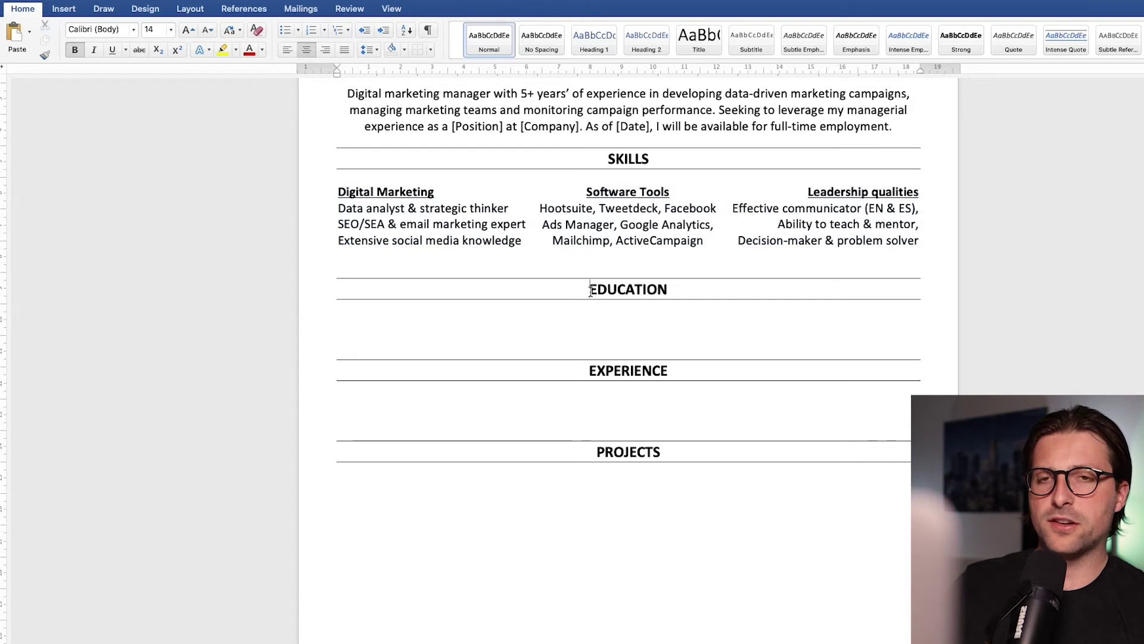
# Remove the spare blank line above the centred EDUCATION heading and one blank line below it
pyautogui.press('BackSpace')
pyautogui.tripleClick(588, 271)
pyautogui.click(310, 51)
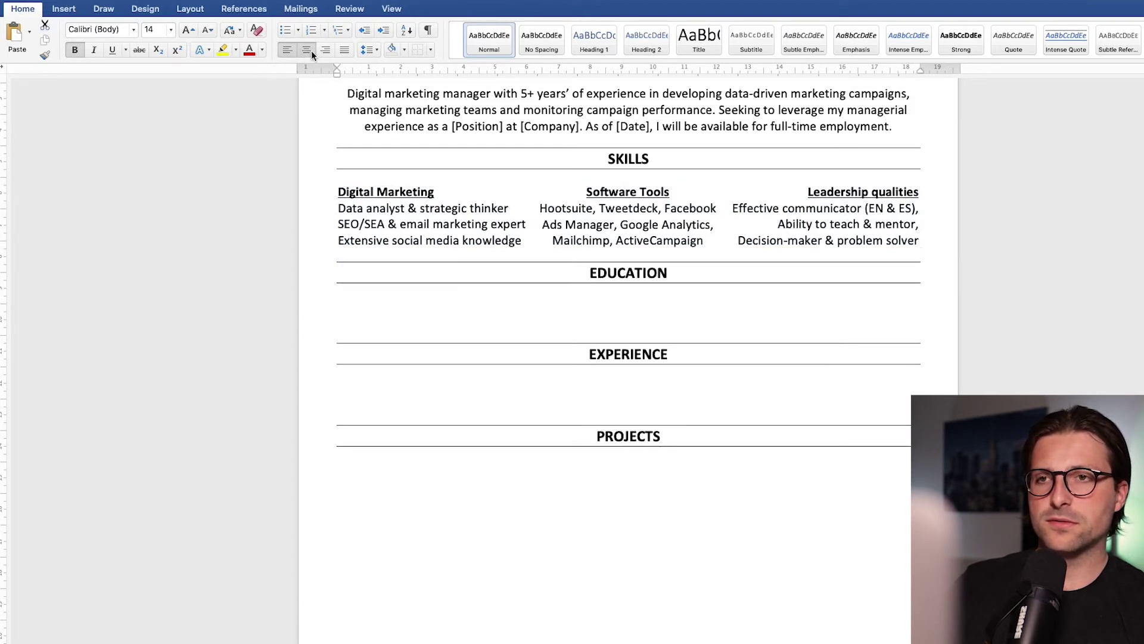
pyautogui.click(349, 313)
pyautogui.press('BackSpace')
pyautogui.scroll(-2, 628, 254)
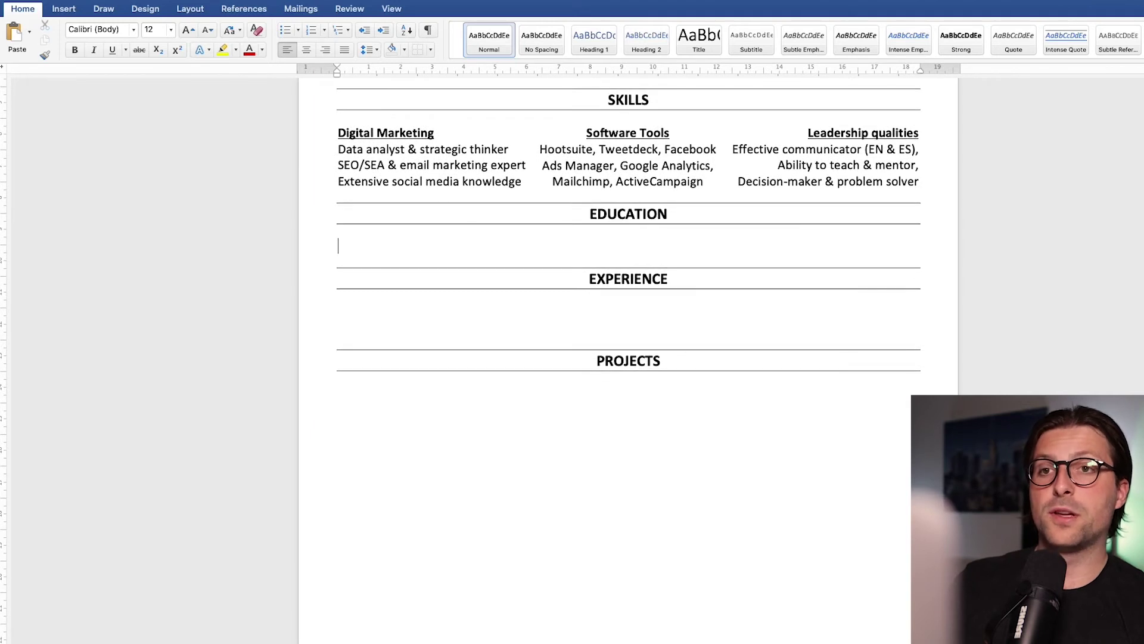
# Under EDUCATION, enter "Company Name | Digital Marketing Manager Los Angeles, CA | 01.2020 – 01.2021" with bold company and dates, italic role and location
pyautogui.scroll(-1, 593, 301)
pyautogui.write('Company Name | Digital')
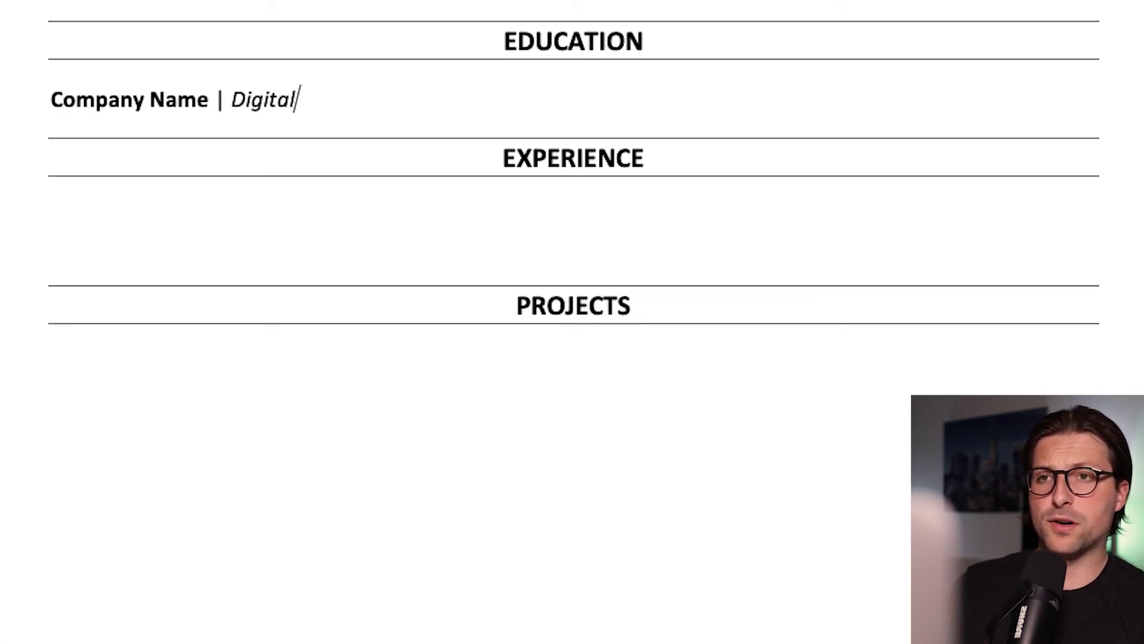
pyautogui.write(' Marketing Manager ')
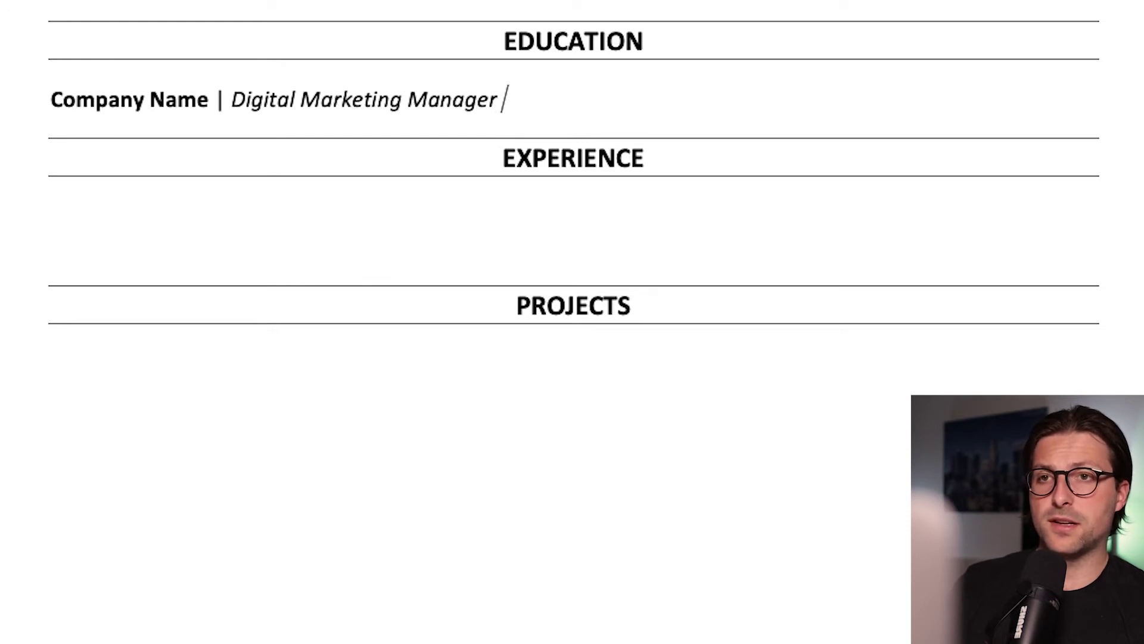
pyautogui.write('Los Angeles, ')
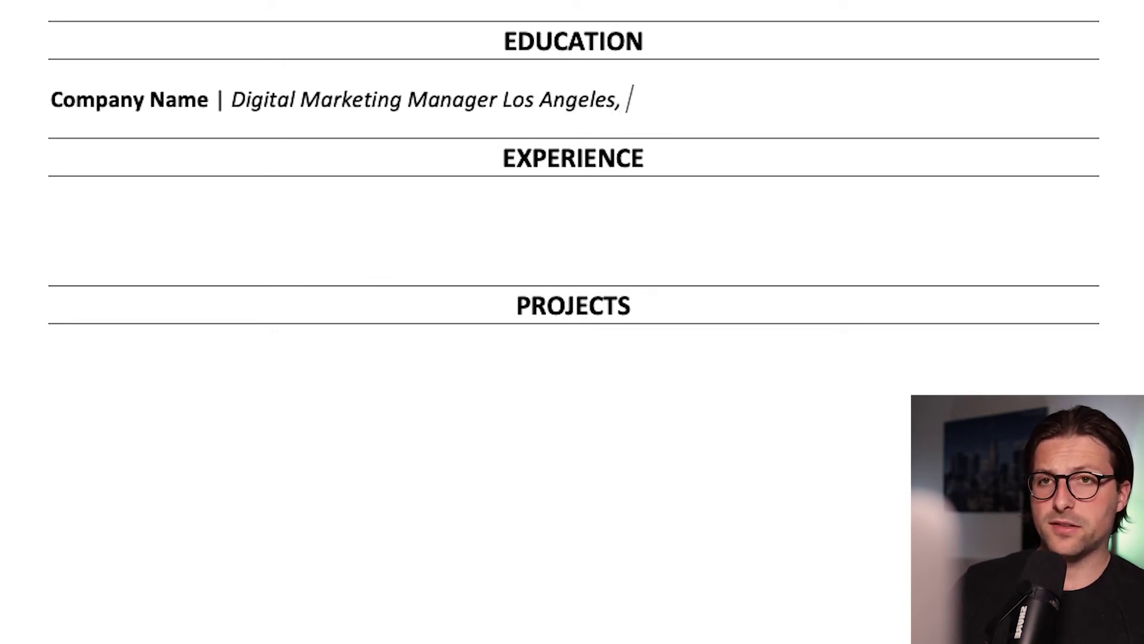
pyautogui.write('CA | 01.2020 - 01.20')
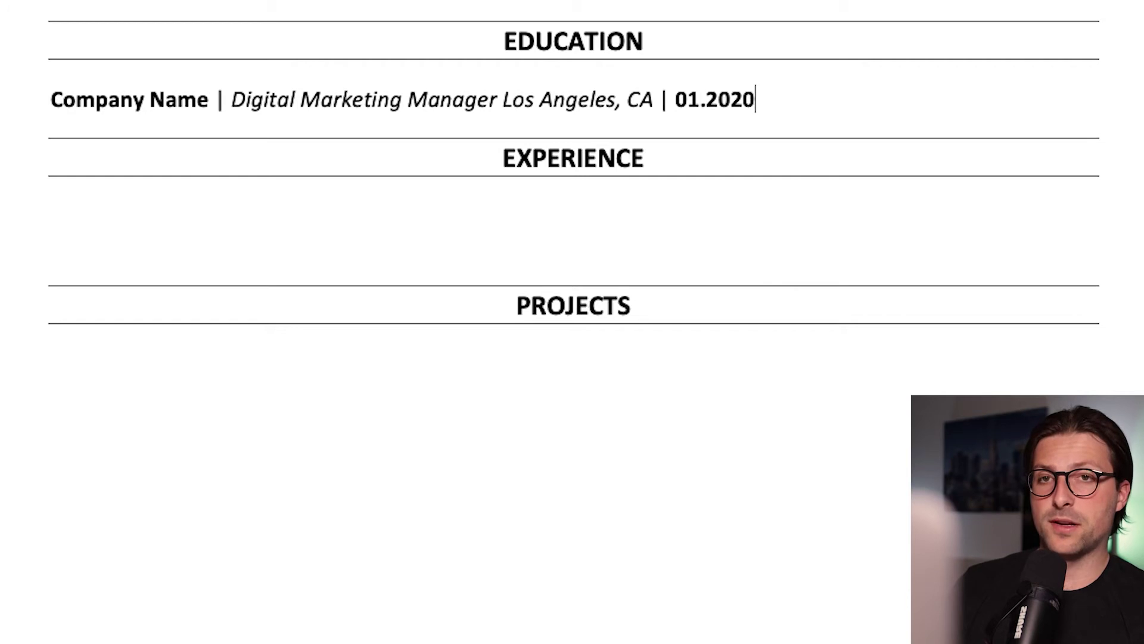
pyautogui.write('21')
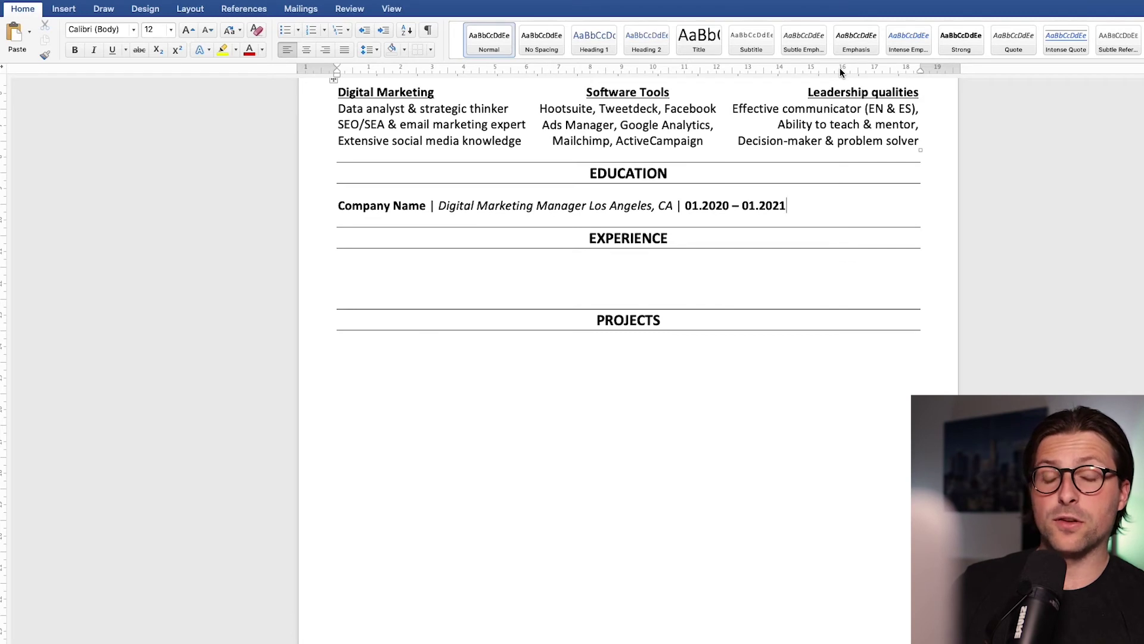
# Hide the ruler and show it again
pyautogui.click(392, 10)
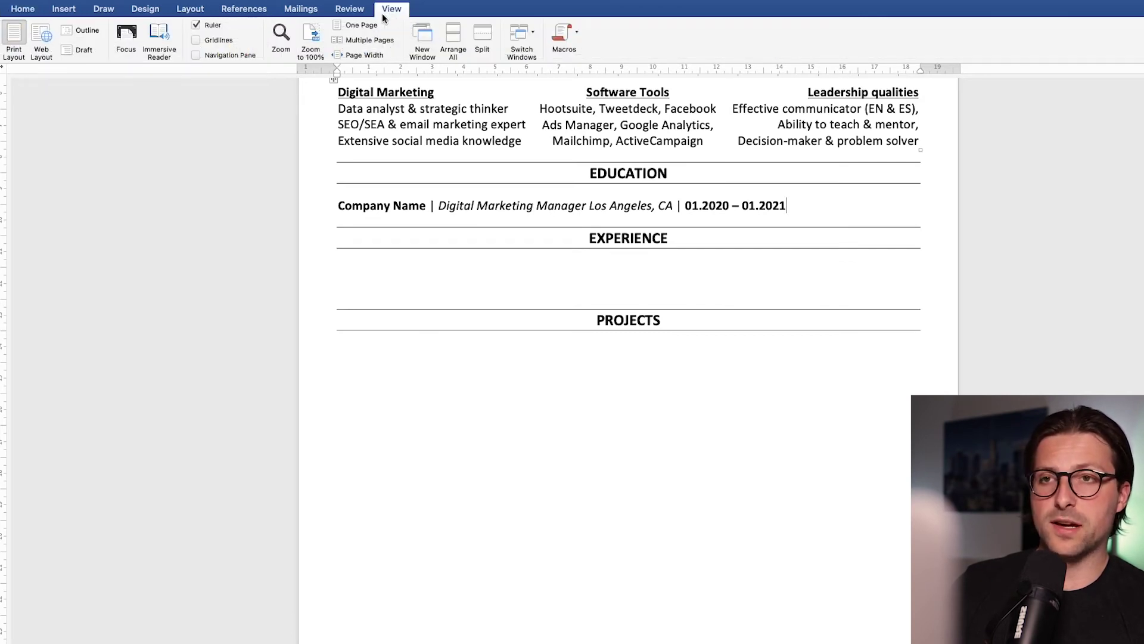
pyautogui.click(196, 27)
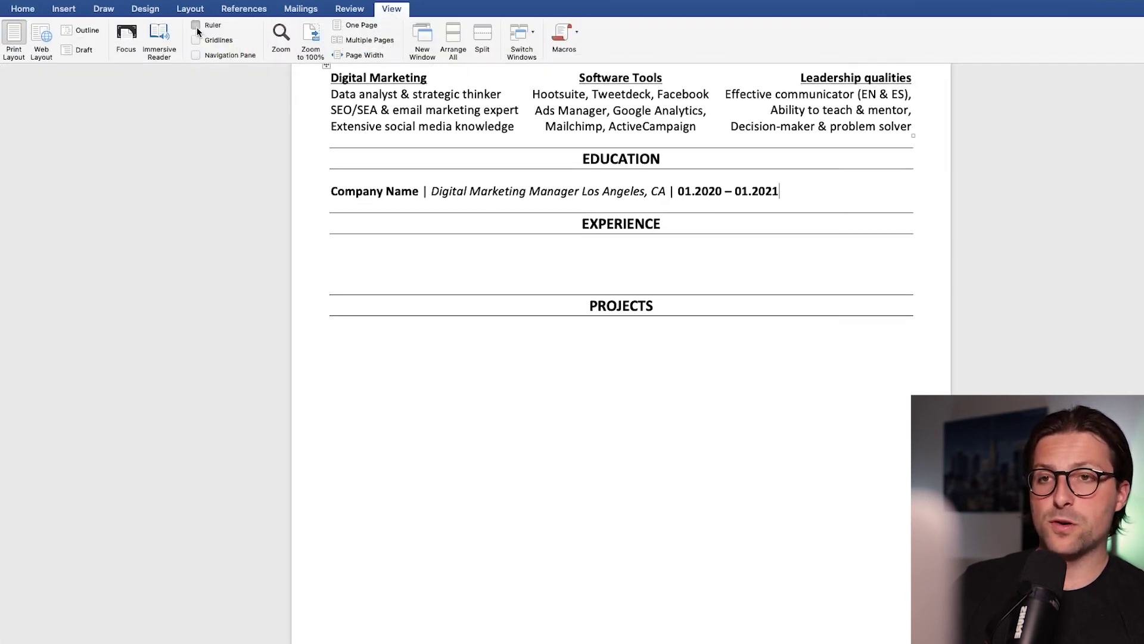
pyautogui.click(196, 26)
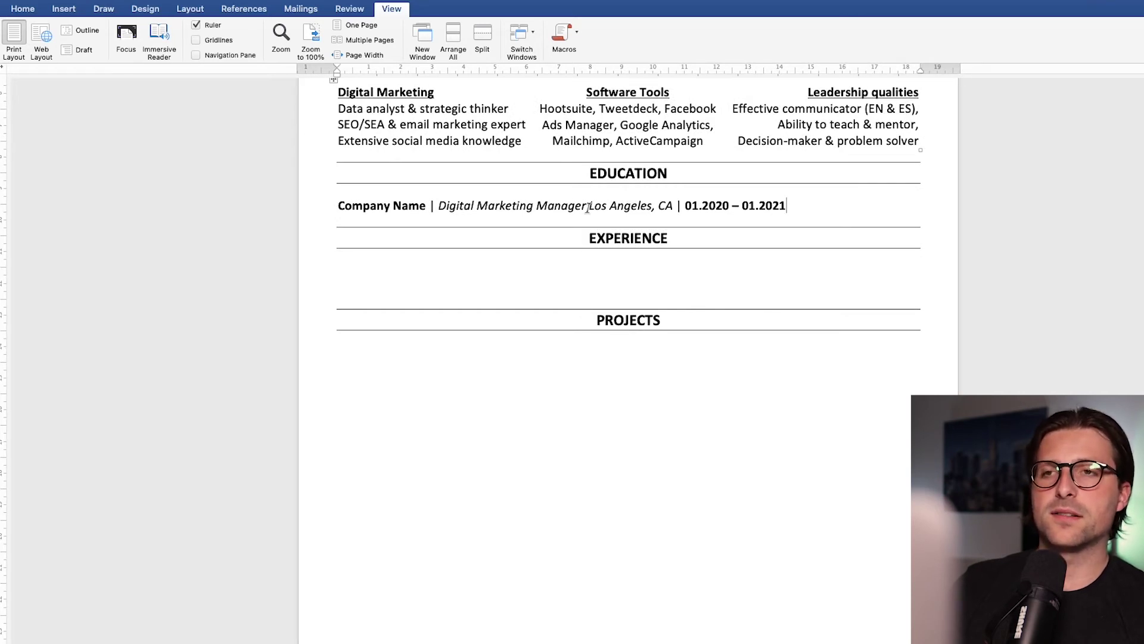
# Move "Los Angeles, CA | 01.2020 – 01.2021" to the line's far end using a left tab stop at about 12 cm
pyautogui.click(685, 71)
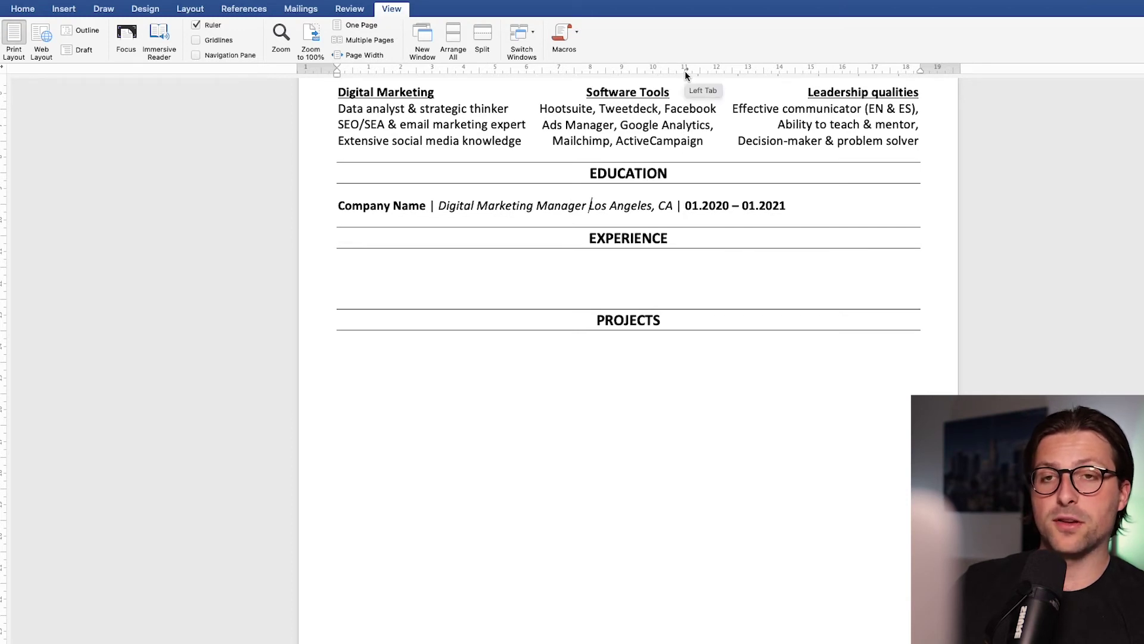
pyautogui.press('Tab')
pyautogui.moveTo(685, 70); pyautogui.dragTo(718, 72)
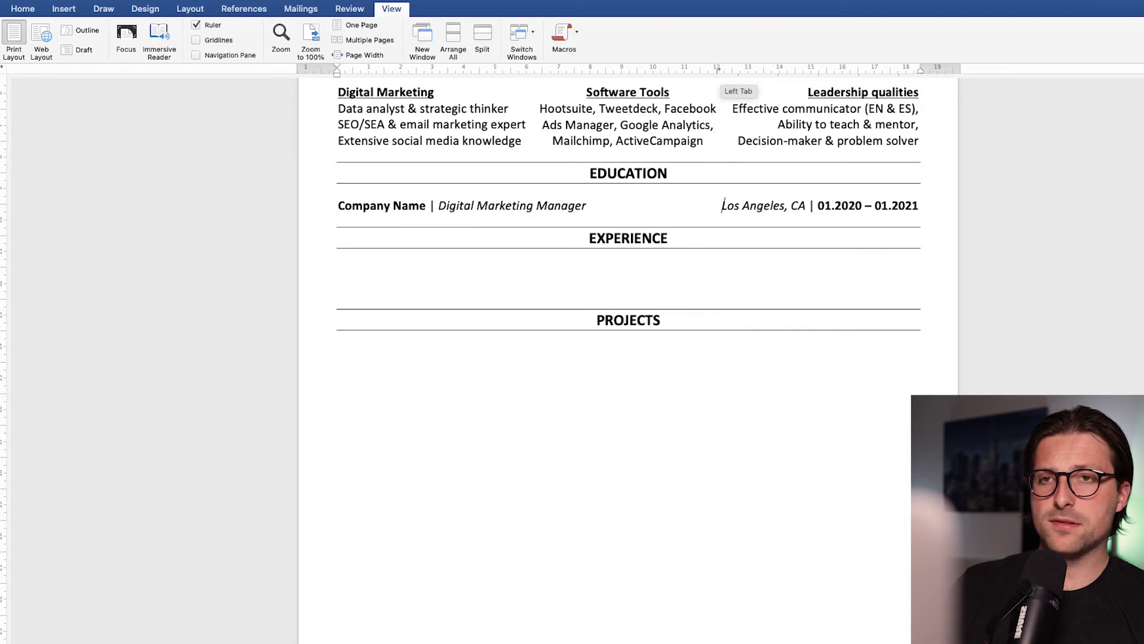
# Add three bullets under the Digital Marketing Manager entry about coordinating staff, checking performance data, and leading 5 digital projects
pyautogui.press('End')
pyautogui.press('Return')
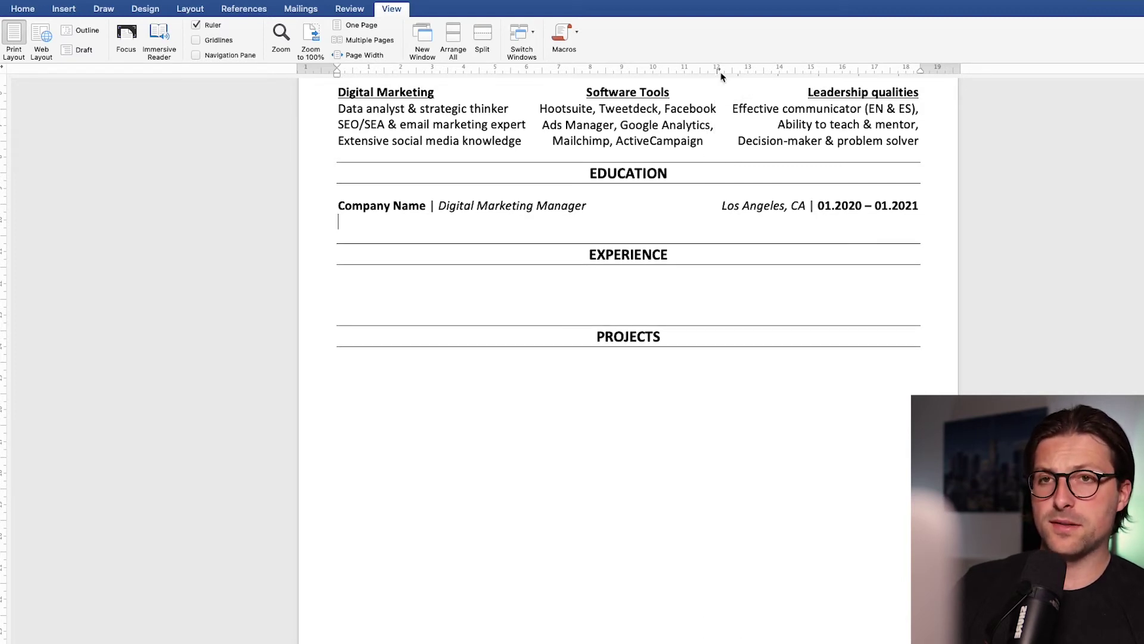
pyautogui.write('Managed and coordinated 2 webmasters, 3 content managers and an SEO copywriter to create new digital marketing campaigns and improve [Company]’s web presence Checked performance data, determined customer patterns, observed all social media channels and generated extensive reports for better decision making Praised for leading 5 digital projects from initiation to completion and increasing [Website]’s sign-up conversion from 16% to 29% in 2020')
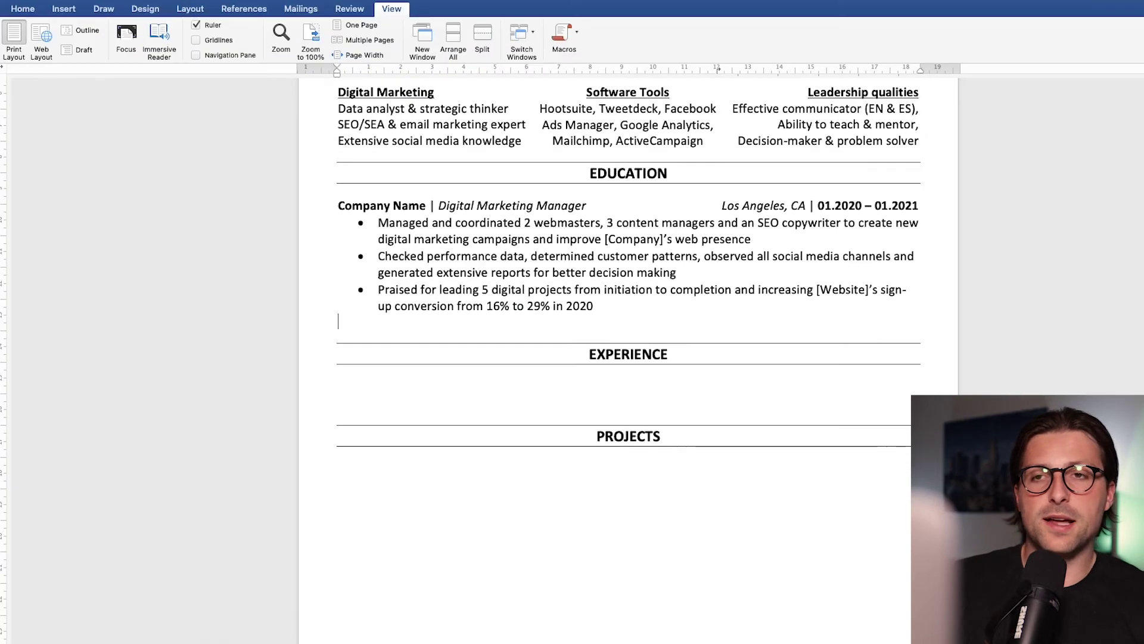
# Add a "Company Name | Digital Marketing Assistant" entry for San Diego, CA, 01.2019 – 01.2020, with bullets on team collaboration, Google Analytics and user engagement
pyautogui.press('Return')
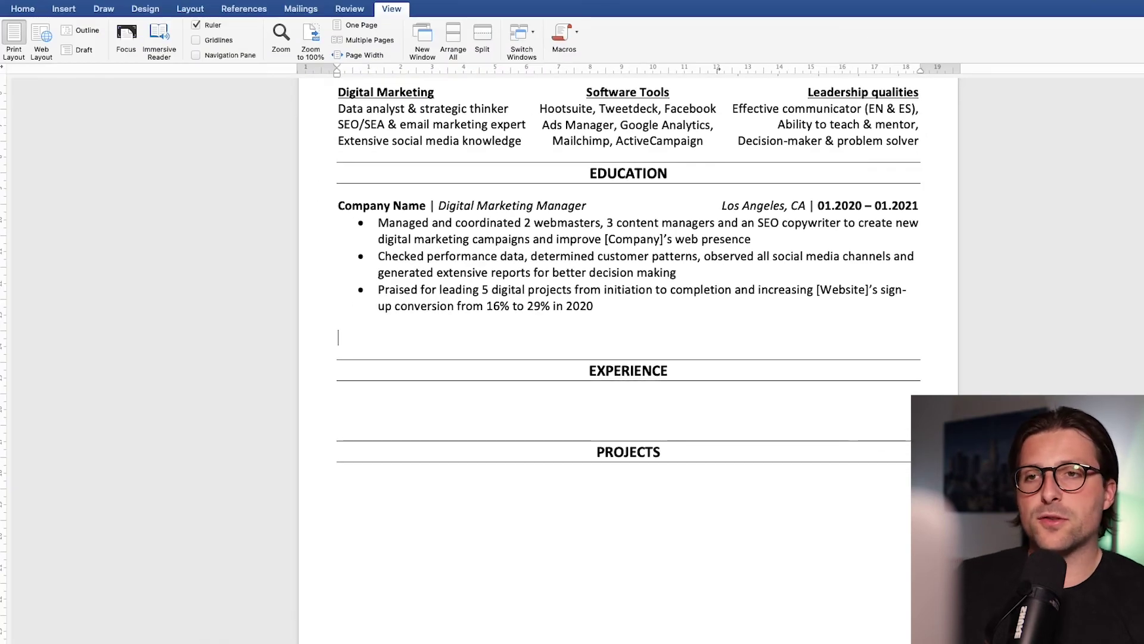
pyautogui.write('Company Name | Digital Marketing Assistant\tSan Diego, CA | 01.2019 – 01.2020 Collaborated with a 5-person digital marketing team and assisted 2 marketing managers with promotional efforts, digital marketing campaigns and public relations initiatives Utilized Google Analytics to determine which channels drive most traffic and created digital marketing campaigns based on retrieved data Increased user engagement across [Company]’s social media accounts (Facebook, Twitter, LinkedIn) by 20% through a user-generated content campaign')
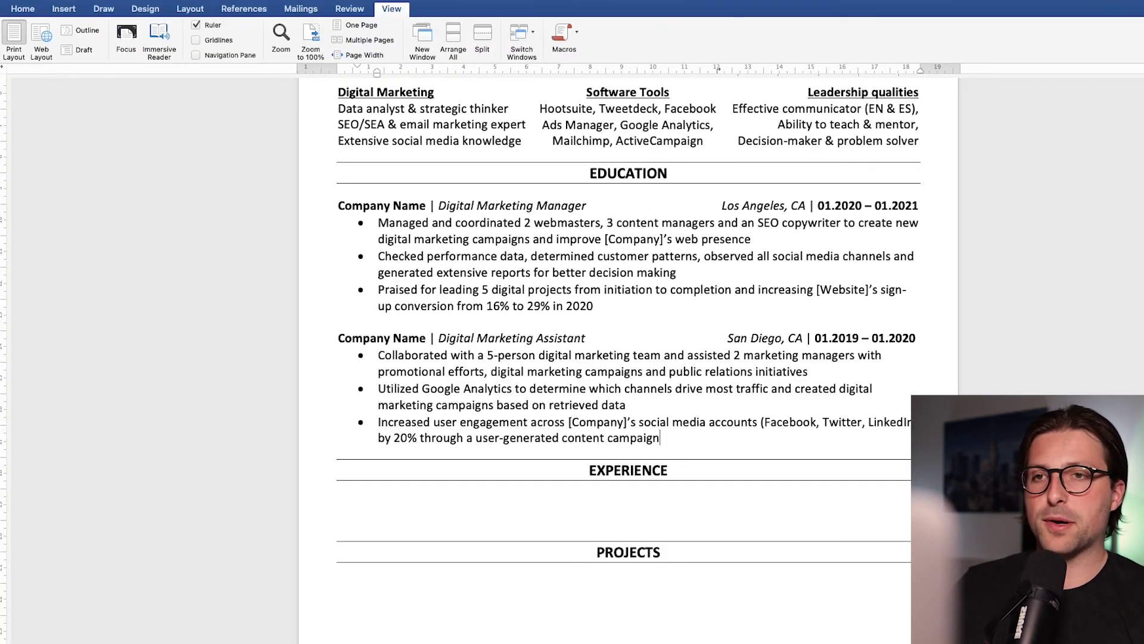
# Remove the spare blank line between the EXPERIENCE and PROJECTS headings
pyautogui.click(386, 514)
pyautogui.press('BackSpace')
pyautogui.scroll(-3, 387, 513)
pyautogui.scroll(-2, 628, 262)
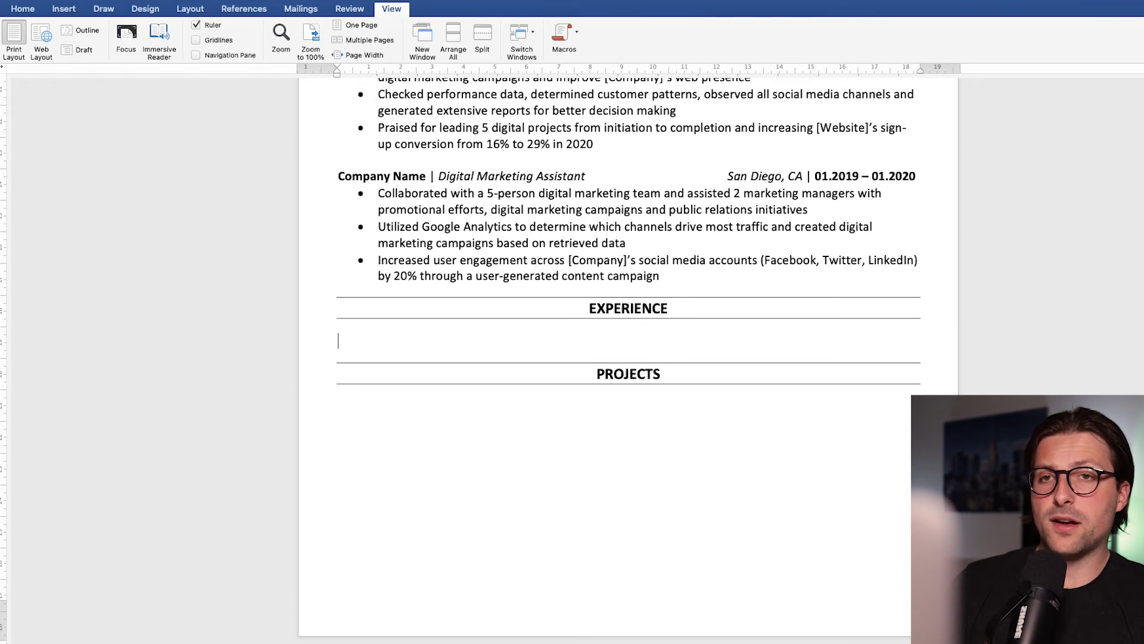
# Under EXPERIENCE, enter "University Name | Bachelor of Business Marketing" and "City, State | 00.0000 – 00.0000", separated by a left tab stop at about 13 cm
pyautogui.write('University Name |')
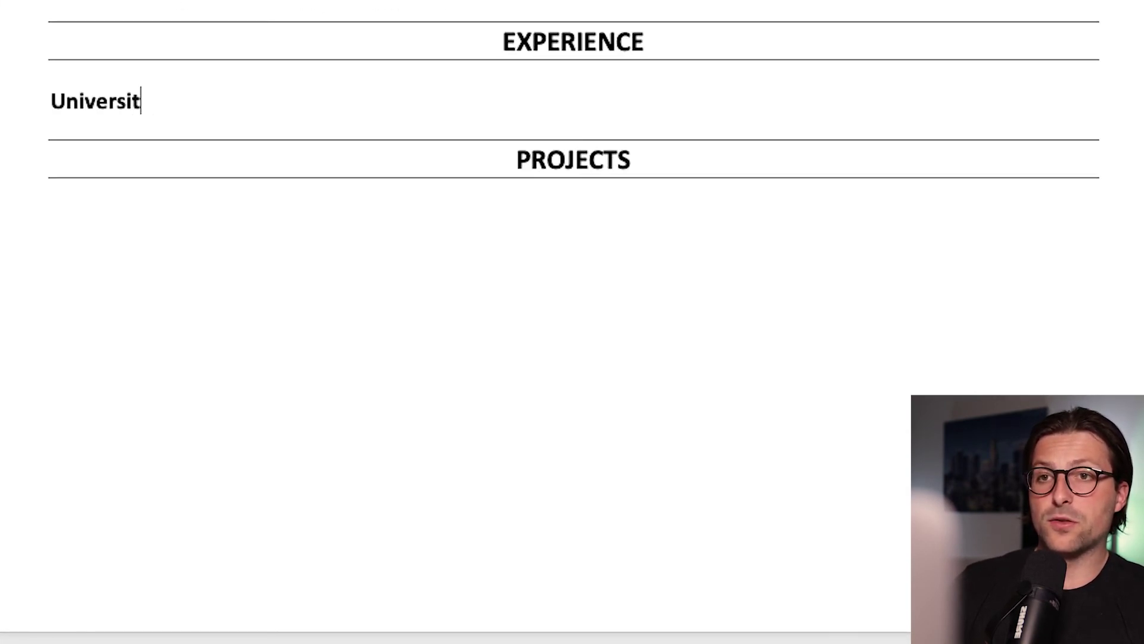
pyautogui.hotkey('ctrl', 'i')
pyautogui.write('Bachelor of Business M')
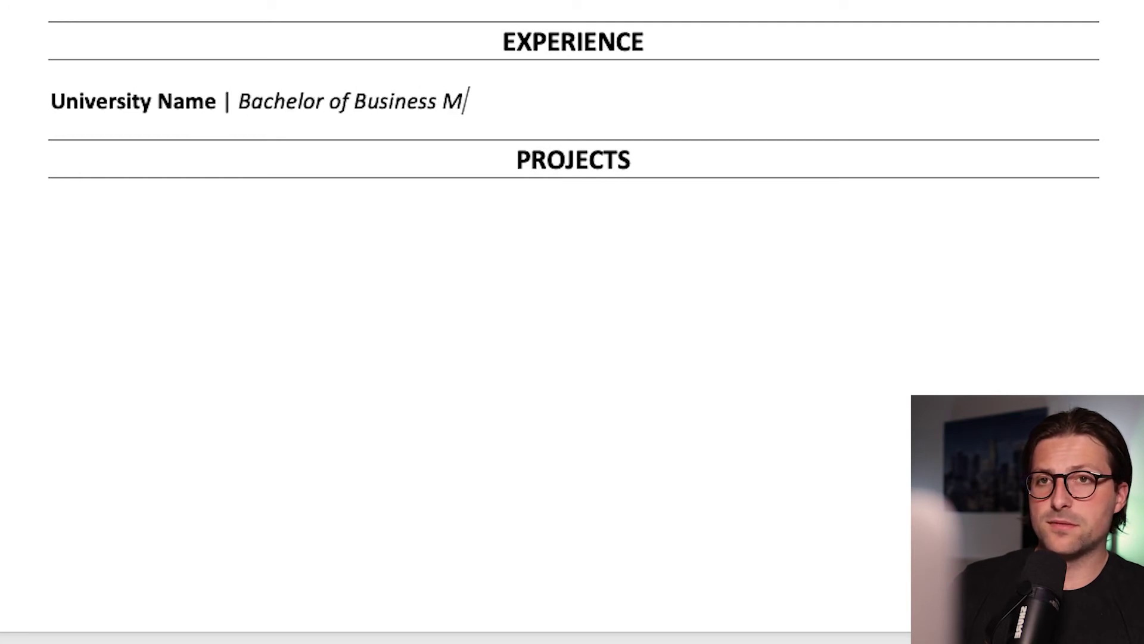
pyautogui.write('arketing City, State')
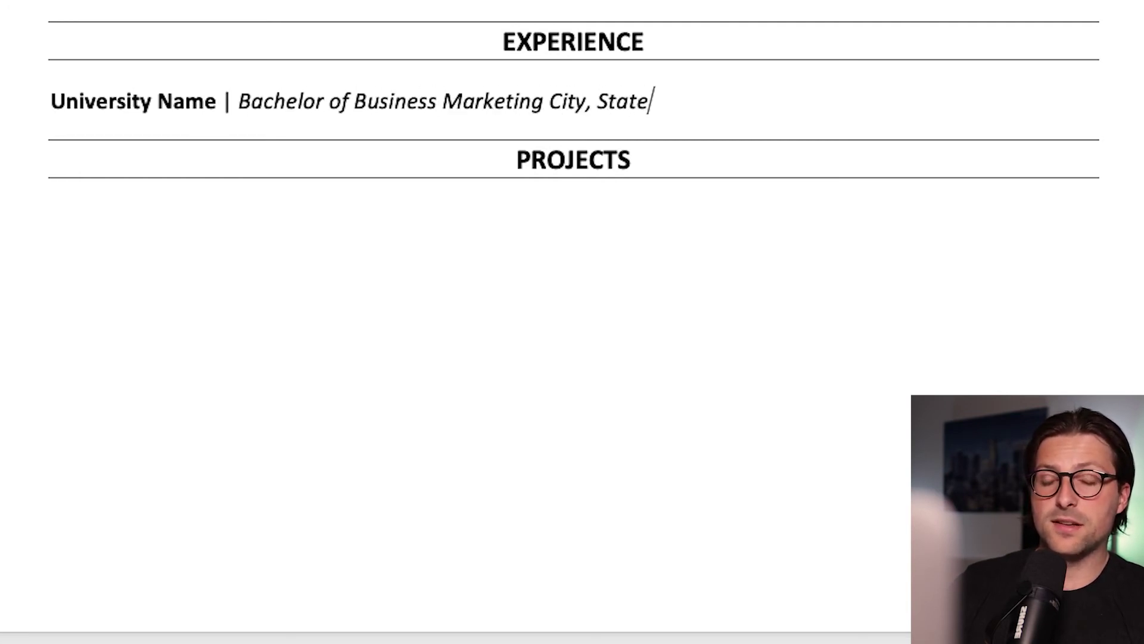
pyautogui.hotkey('ctrl', 'i')
pyautogui.write('| 00.0000 - 00.0000')
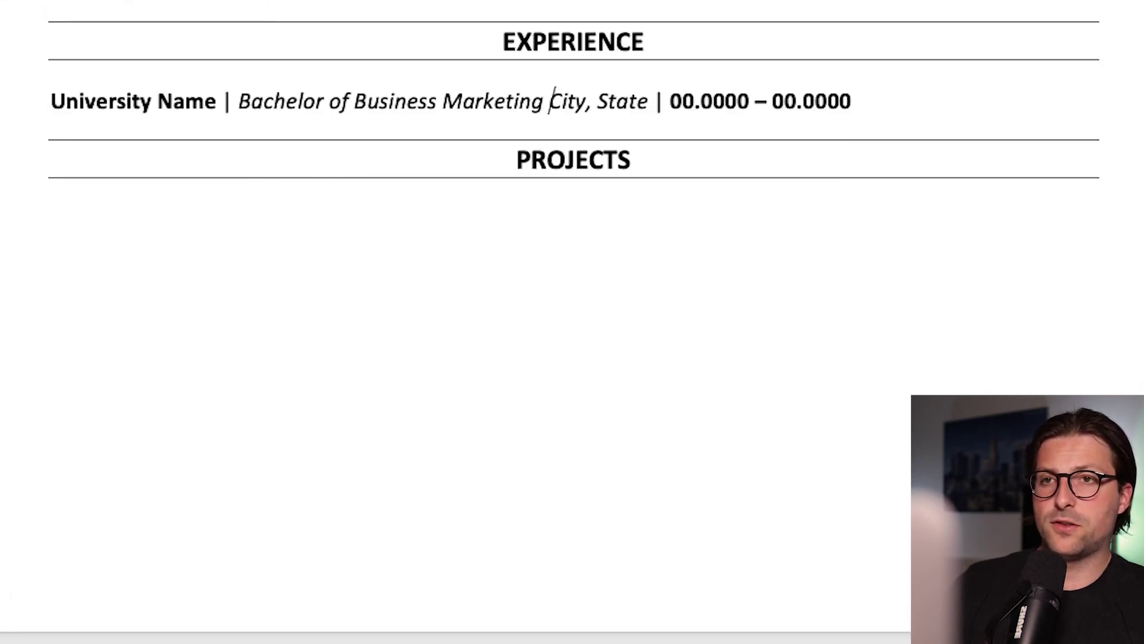
pyautogui.press('Tab')
pyautogui.moveTo(759, 3); pyautogui.dragTo(790, 3)
# Add university bullets: "Minor in Digital Marketing", "Coursework: E-commerce Marketing", "Member of the [Marketing Association]" and "Cumulative GPA: 3.50/4.00" with GPA in bold
pyautogui.press('Return')
pyautogui.write('*')
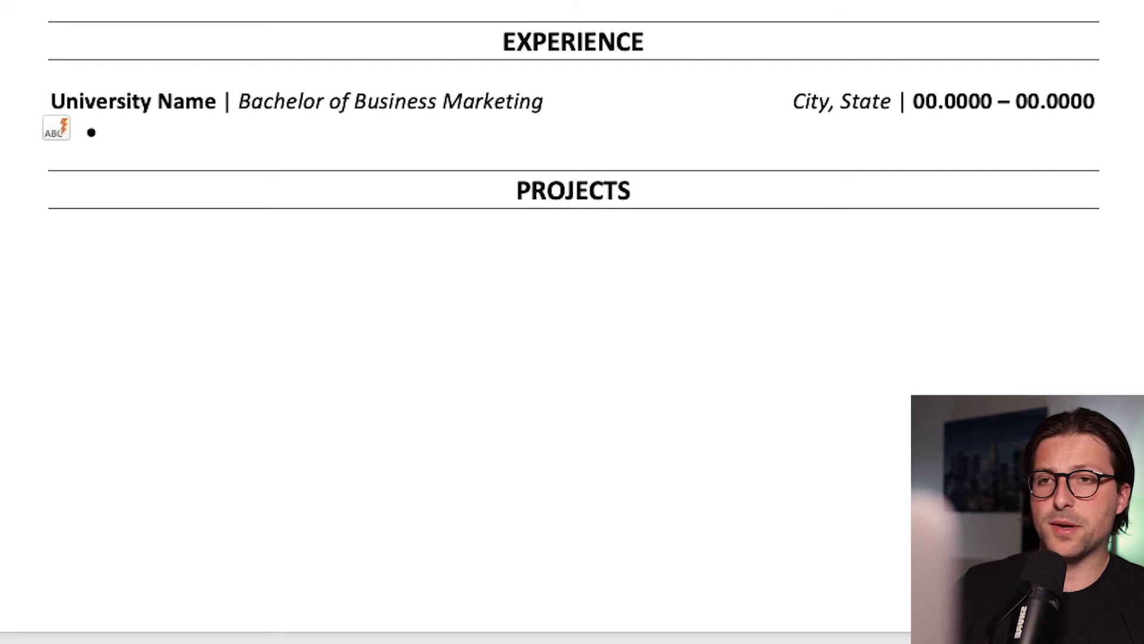
pyautogui.write('Minor in Digital Marketing Coursework: E-commerce Marketing Member of the [Marketing Association] Cumulative GPA: 3.50/4.00')
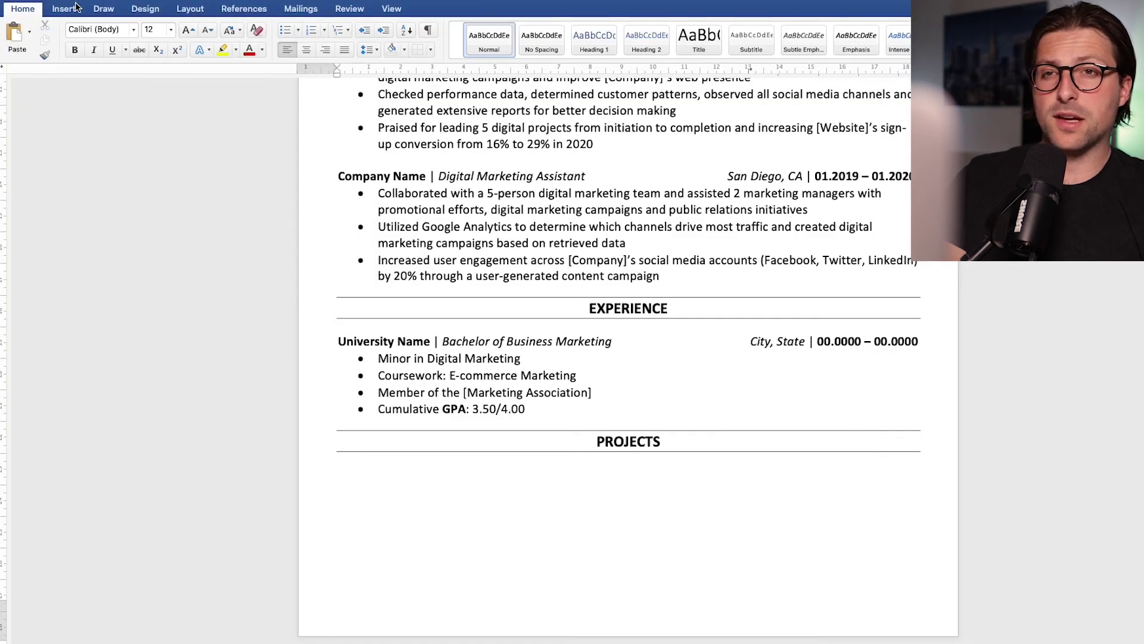
# Insert a one-row, three-column table under the PROJECTS heading
pyautogui.click(64, 8)
pyautogui.click(111, 32)
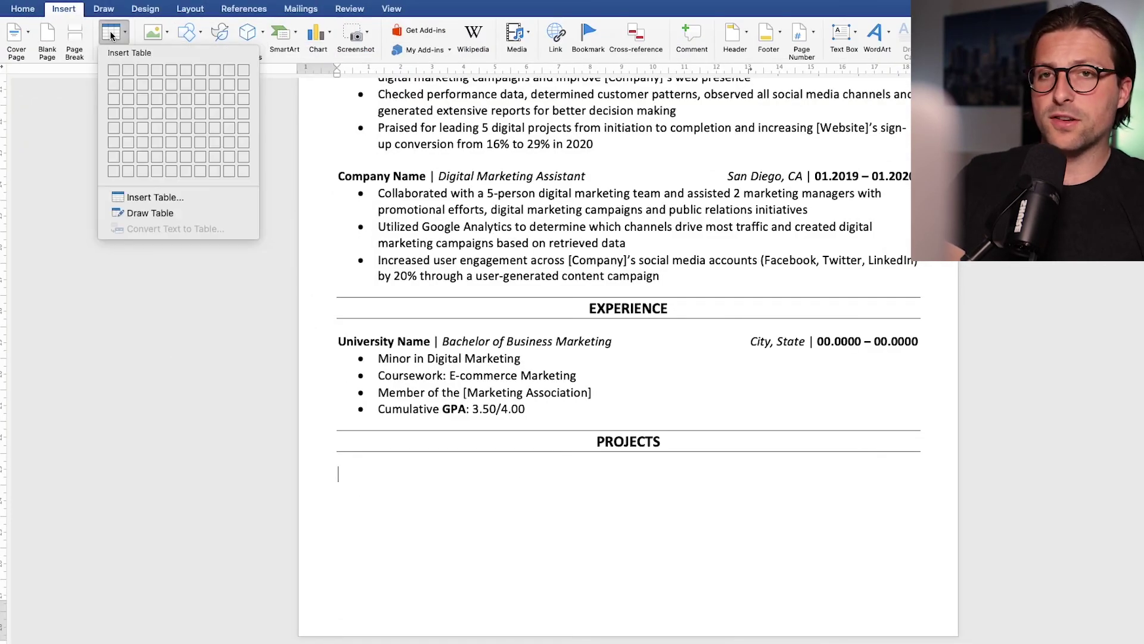
pyautogui.click(142, 70)
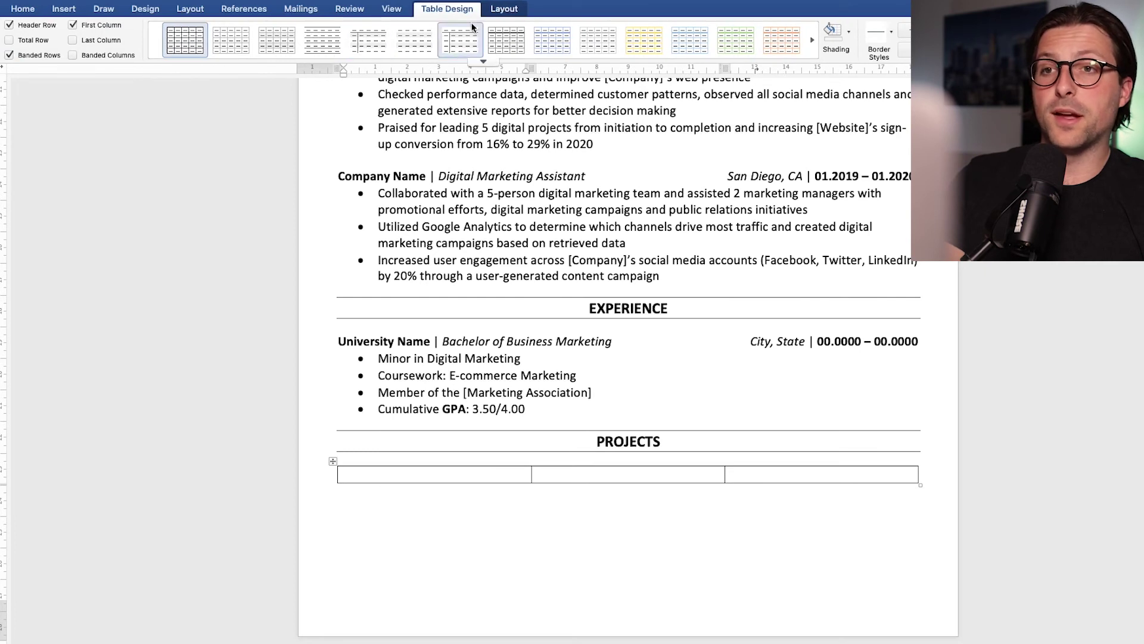
# Set the projects table's default left and right cell margins to 0 cm
pyautogui.click(502, 10)
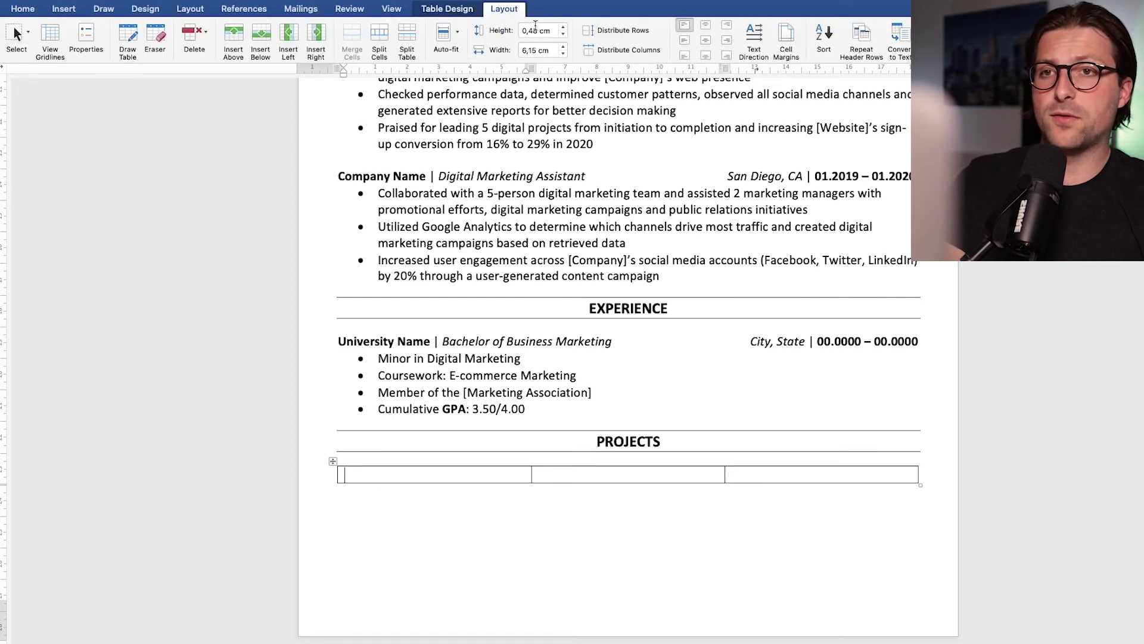
pyautogui.click(786, 37)
pyautogui.click(720, 168)
pyautogui.click(720, 168)
pyautogui.click(720, 188)
pyautogui.click(720, 188)
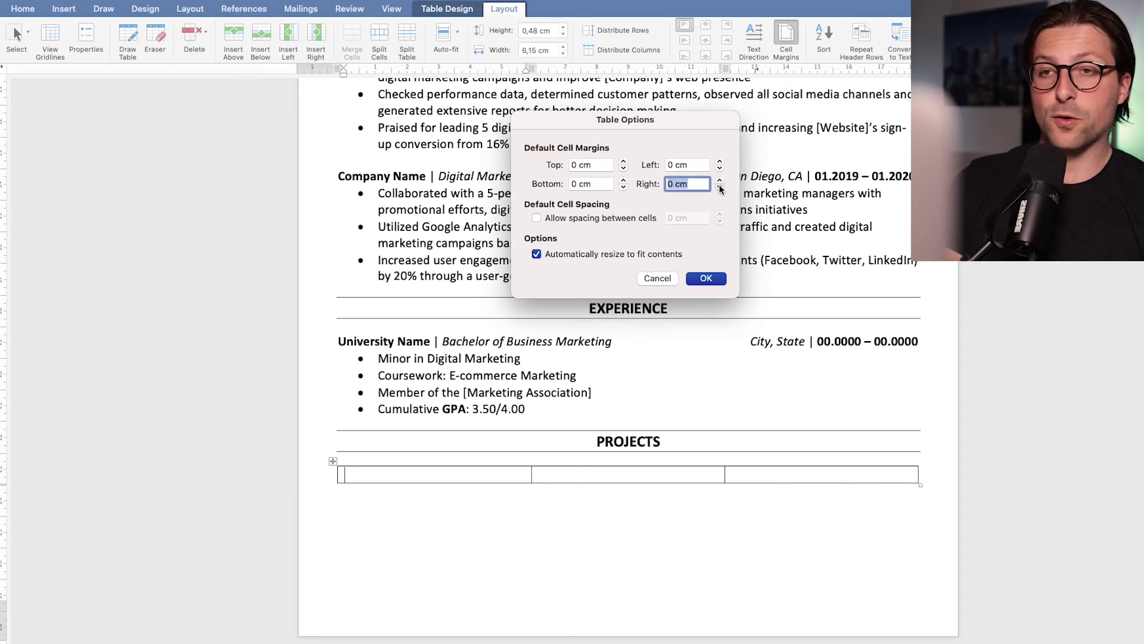
pyautogui.click(706, 278)
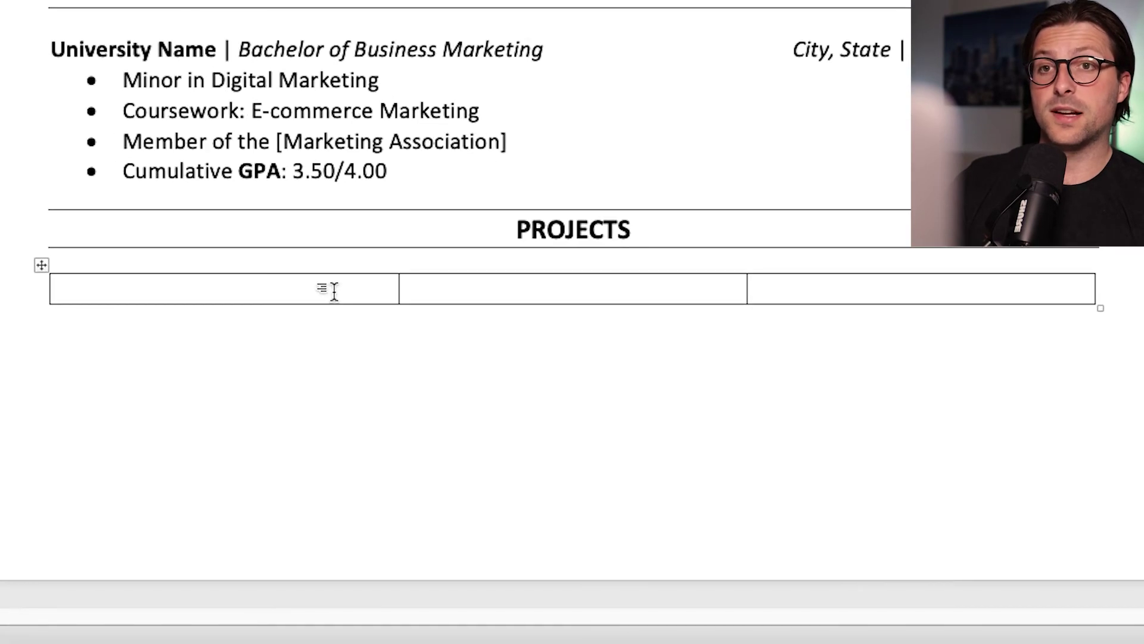
# In the first cell, enter bold underlined "Search Engine Marketing Project" above plain text "Analyzed and compared different SEO techniques for more organic traffic"
pyautogui.write('Search Engine Marketing Project')
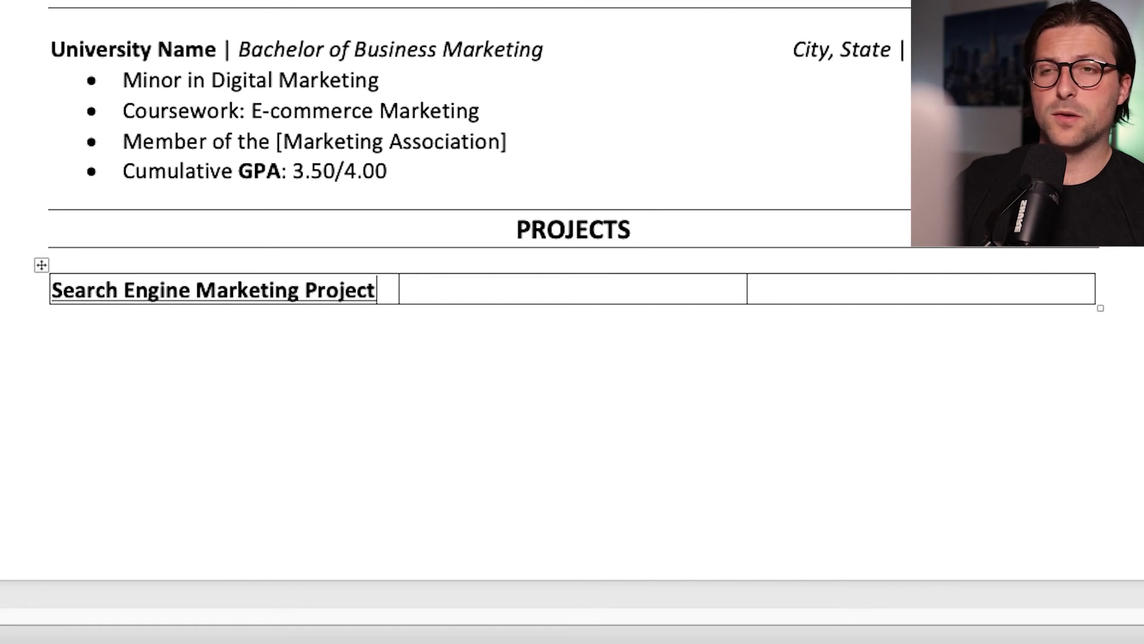
pyautogui.press('Return')
pyautogui.hotkey('ctrl', 'b')
pyautogui.hotkey('ctrl', 'u')
pyautogui.write('Analyzed a')
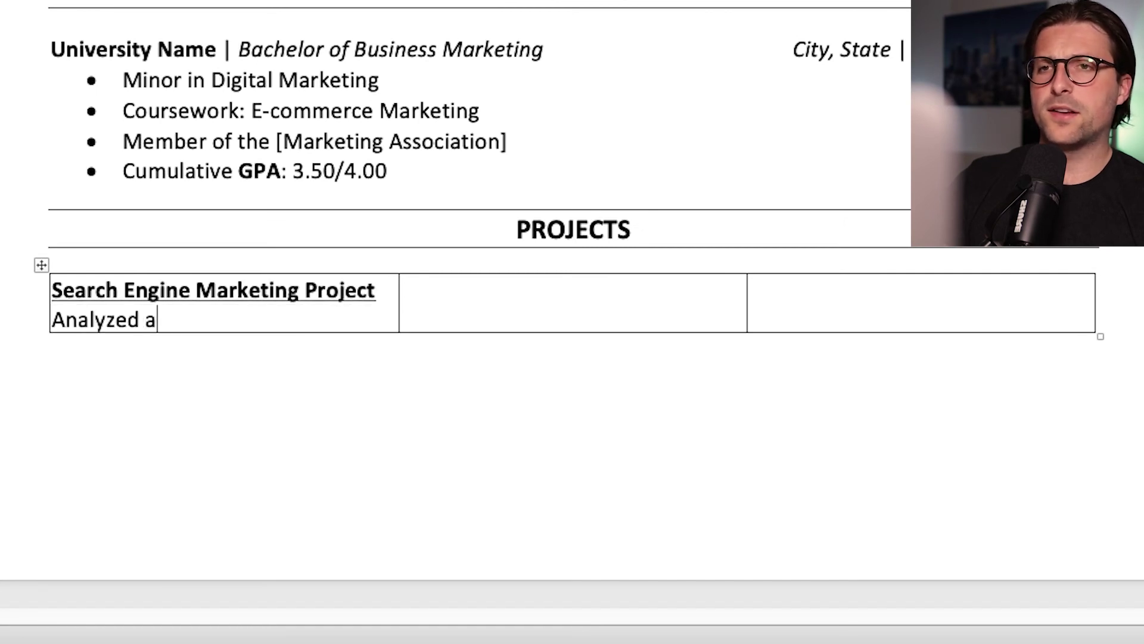
pyautogui.write('nd compared different SEO/SEA techniques')
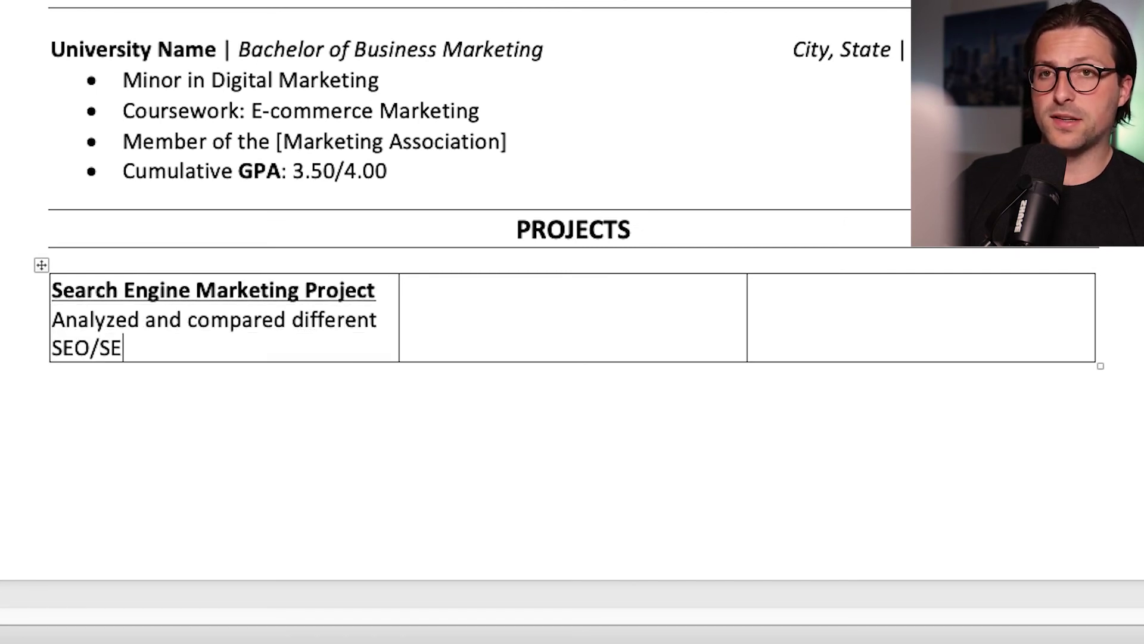
pyautogui.hotkey('ctrl', 'Left')
pyautogui.press('Left')
pyautogui.press('BackSpace')
pyautogui.press('BackSpace')
pyautogui.press('BackSpace')
pyautogui.press('BackSpace')
pyautogui.press('End')
pyautogui.write('for more organic traffic')
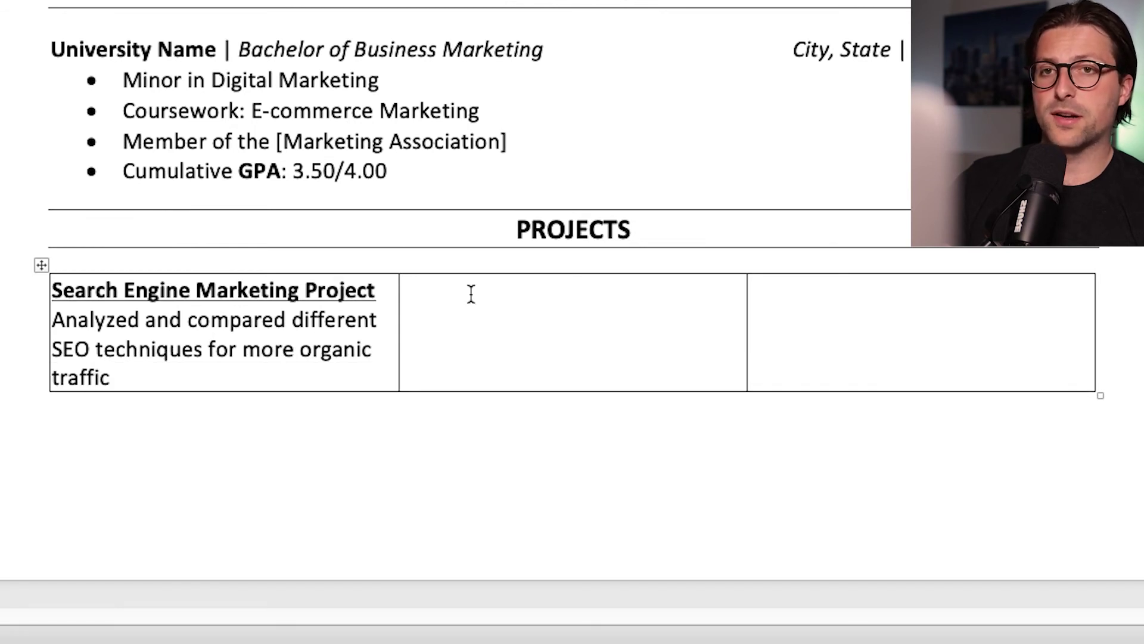
# Narrow the first projects column to its heading's width and enter bold underlined "Social Media Remarketing Project" in the second cell
pyautogui.moveTo(399, 330); pyautogui.dragTo(378, 330)
pyautogui.write('Soc')
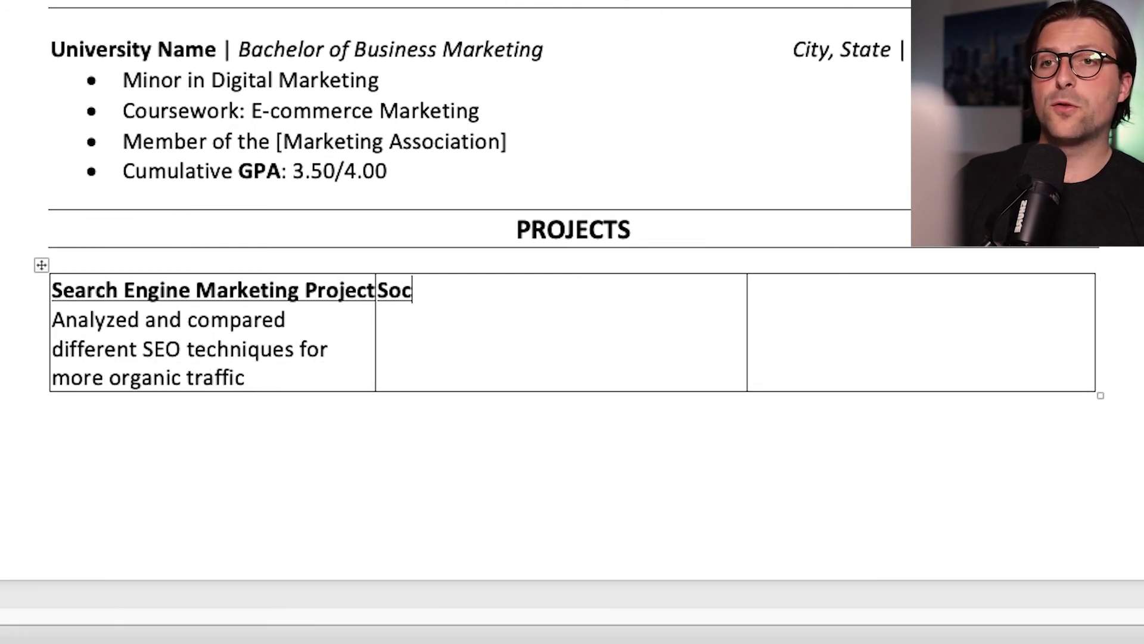
pyautogui.write('ial Media Remarketing Project')
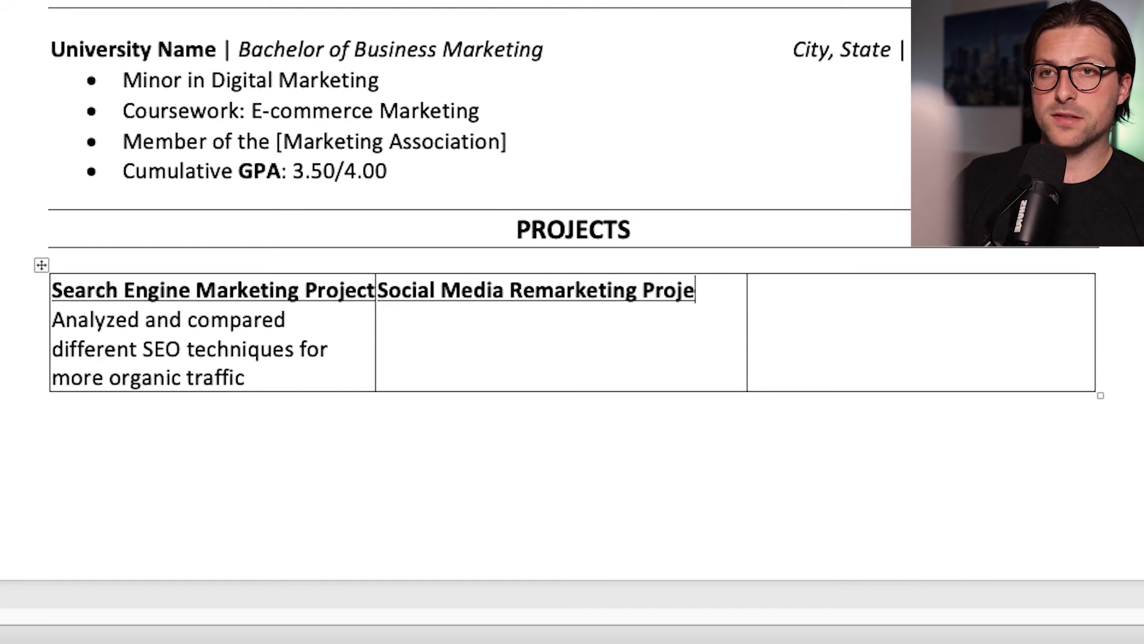
# Below that heading, add plain "Analyzed the effectiveness of Google Ads Remarketing and Facebook Pixel for an online shopping cart" and center the cell's text
pyautogui.press('Return')
pyautogui.write('Analyzed the effectiveness ')
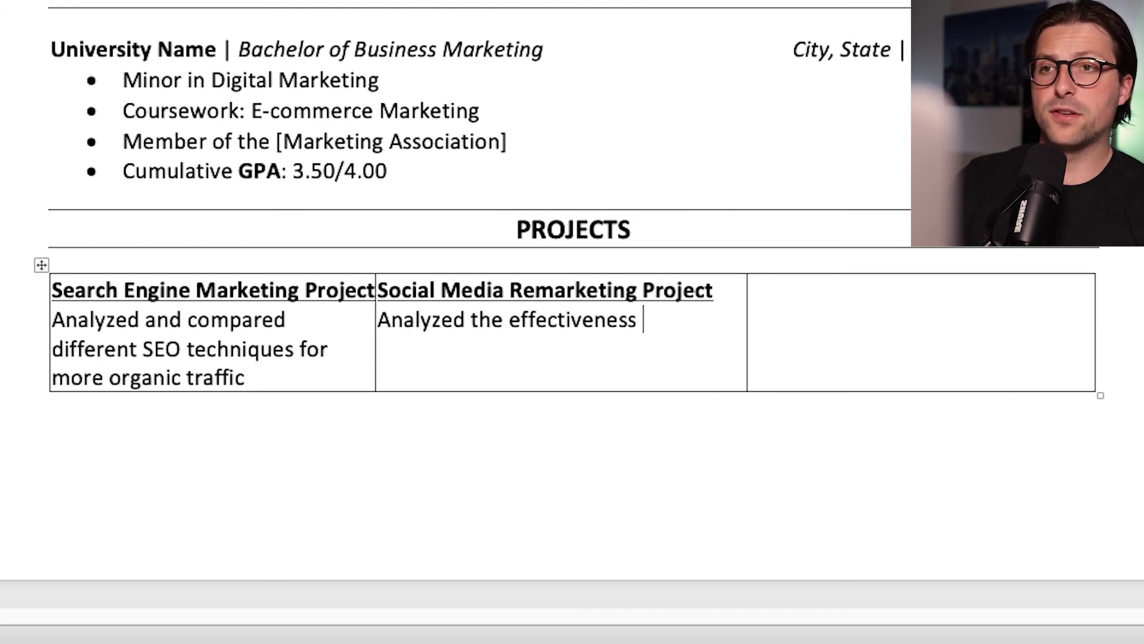
pyautogui.write('of Google Ads Remarketing and')
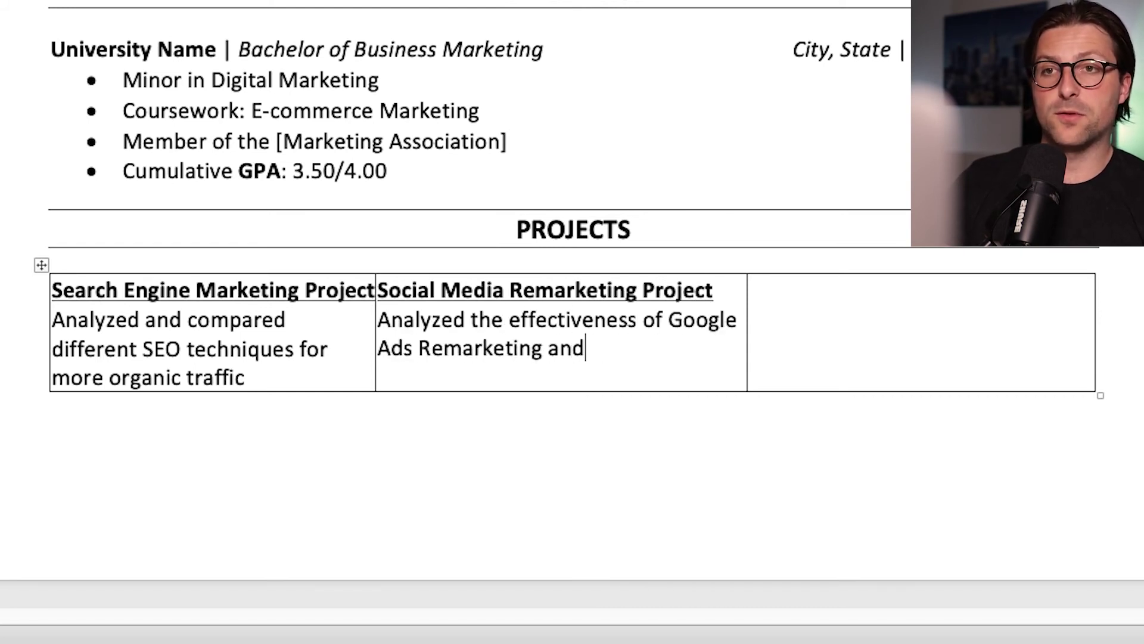
pyautogui.write(' Facebook Pixel for an online shopping cart')
pyautogui.hotkey('ctrl', 'shift', 'Up')
pyautogui.hotkey('ctrl', 'shift', 'Up')
pyautogui.hotkey('ctrl', 'e')
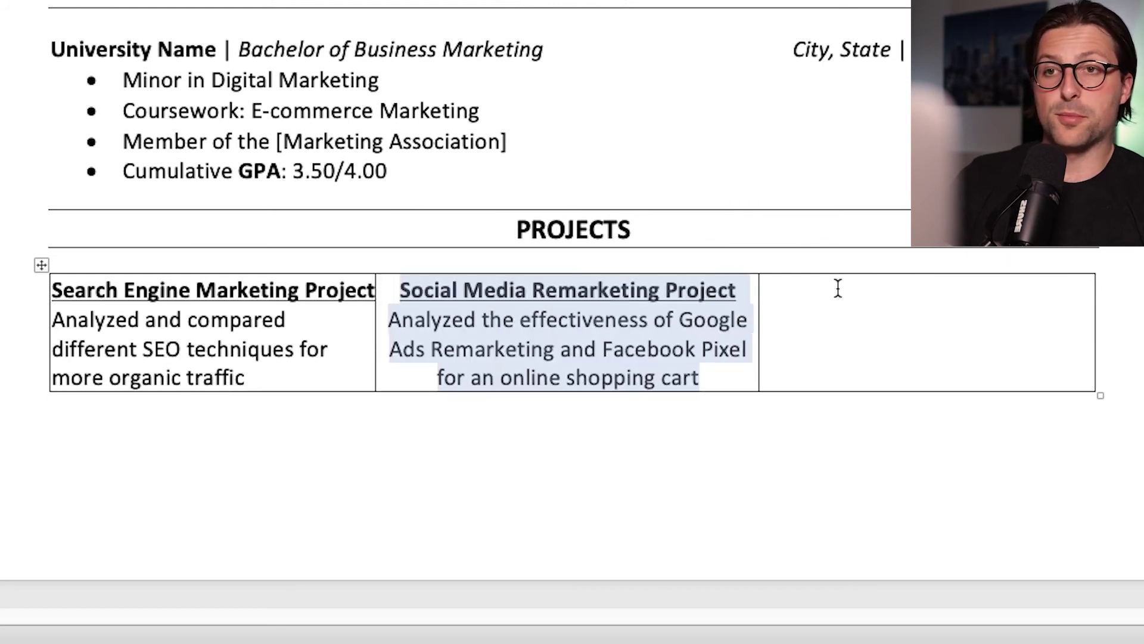
# Enter right-aligned bold underlined "Project at [University Name]" above plain "Conducted a student satisfaction survey to gain valuable insights for [University Name]" in the third cell
pyautogui.click(846, 304)
pyautogui.write('Project at [University Name]')
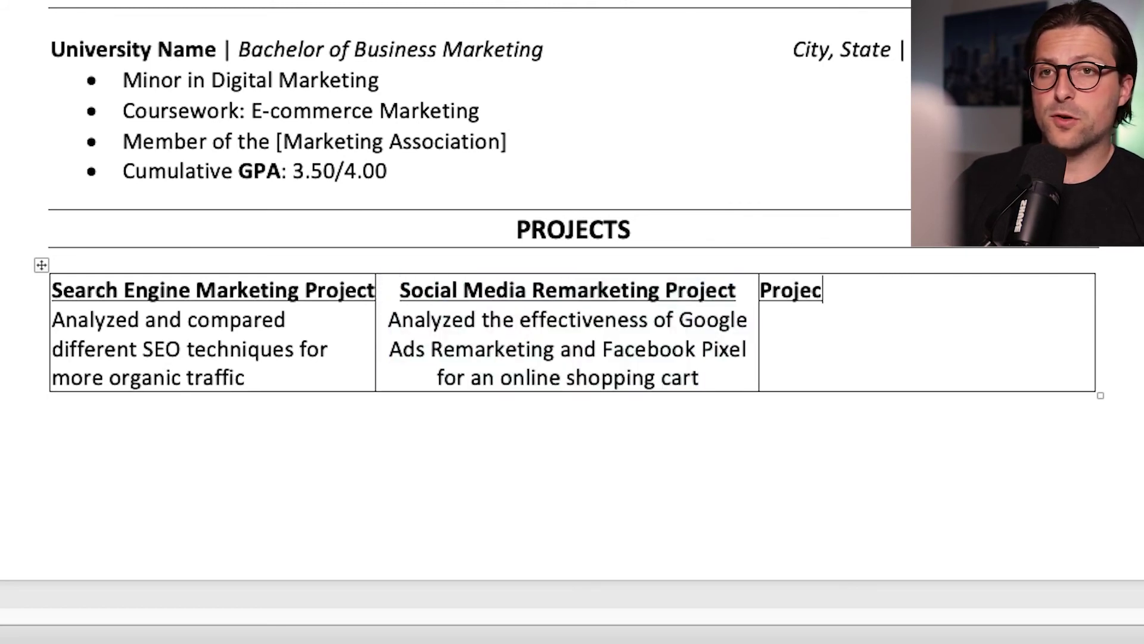
pyautogui.press('Return')
pyautogui.write('Conducted a student ')
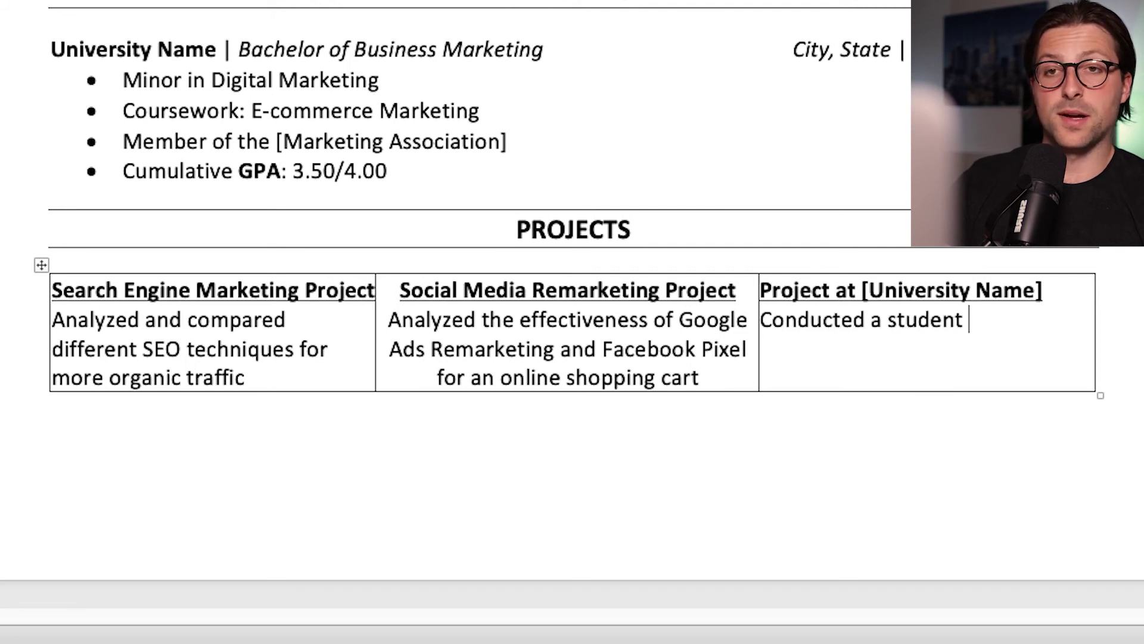
pyautogui.write('satisfaction survey to gain valuable insights for [University Name]')
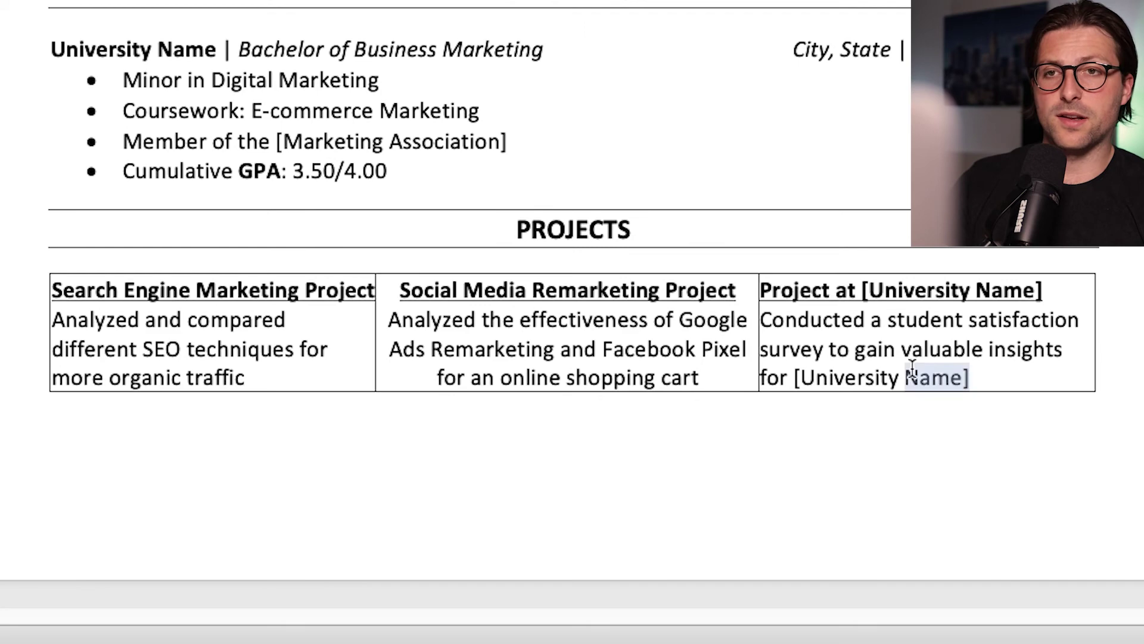
pyautogui.moveTo(955, 378); pyautogui.dragTo(760, 290)
pyautogui.hotkey('ctrl', 'r')
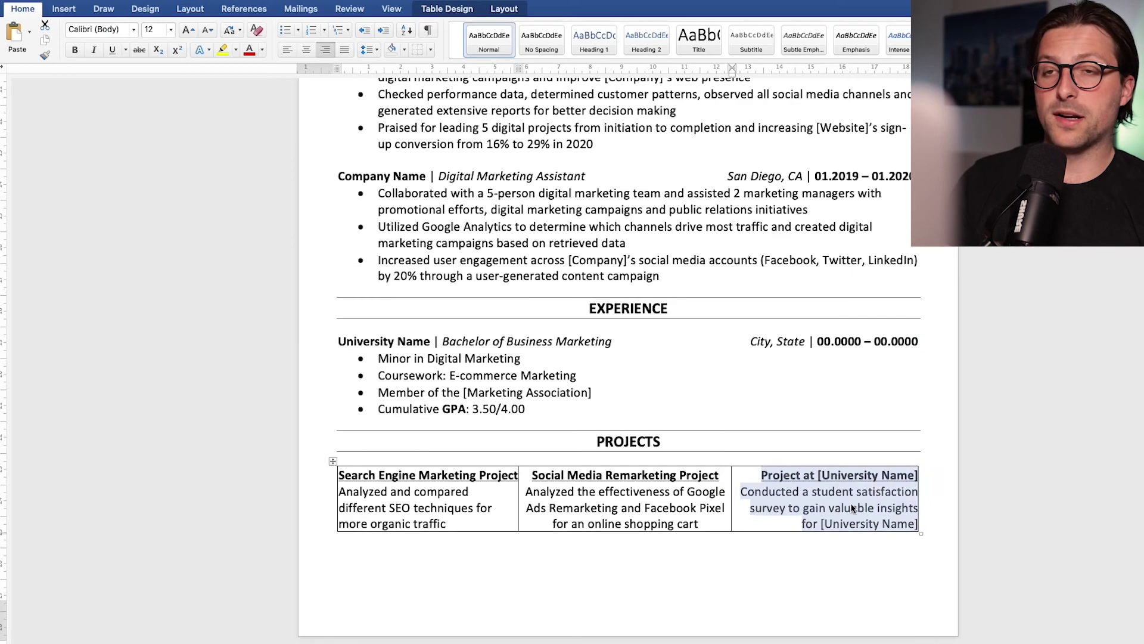
# Remove all borders from the three-column projects table
pyautogui.moveTo(1024, 347); pyautogui.dragTo(330, 301)
pyautogui.click(419, 52)
pyautogui.click(541, 543)
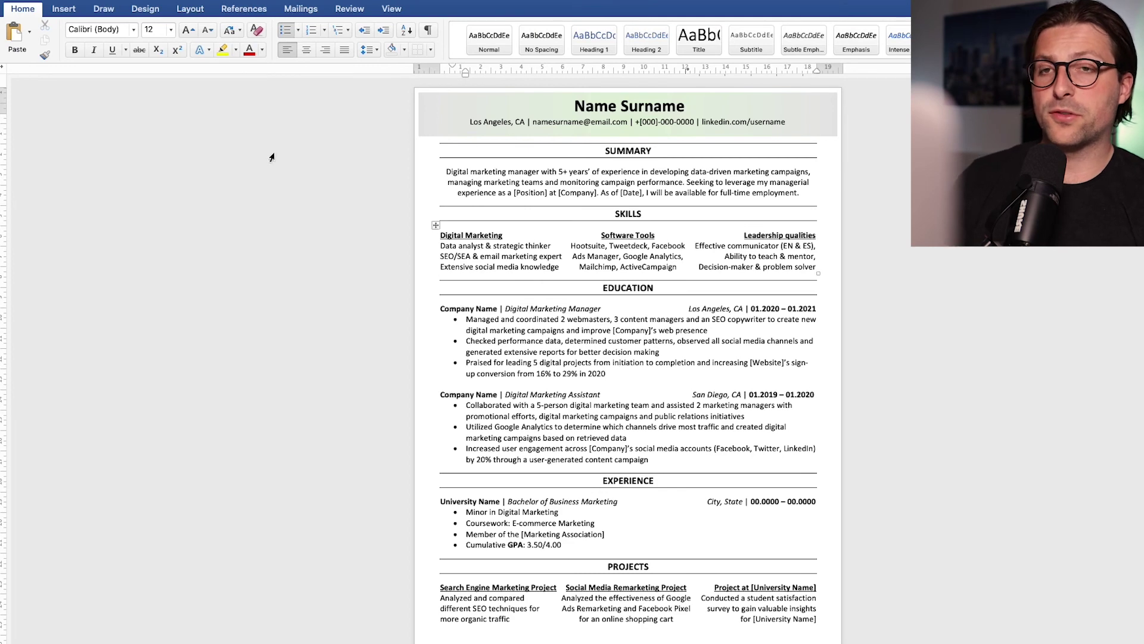
# Save the resume to the Desktop as a Word Document (.docx) named "Name Surname Resume"
pyautogui.click(80, 0)
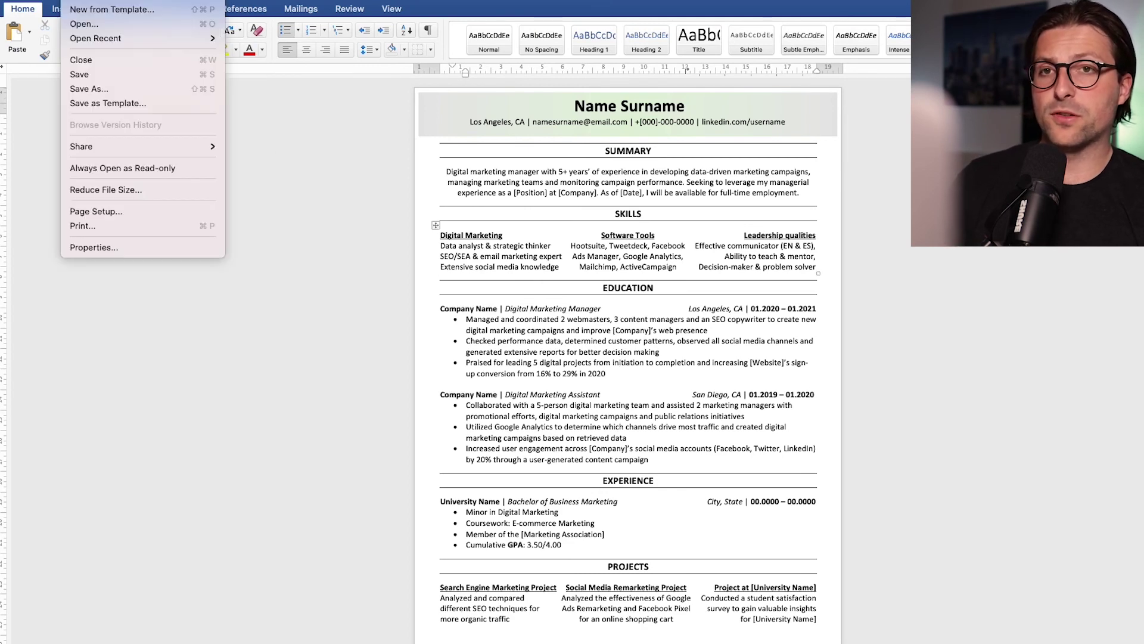
pyautogui.click(88, 88)
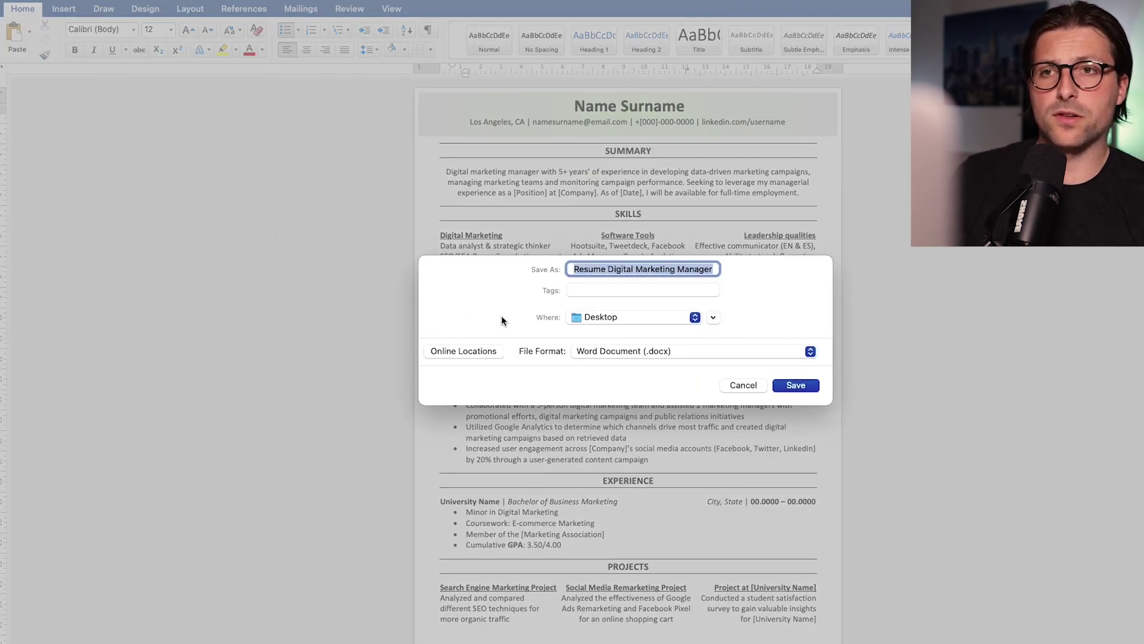
pyautogui.click(619, 351)
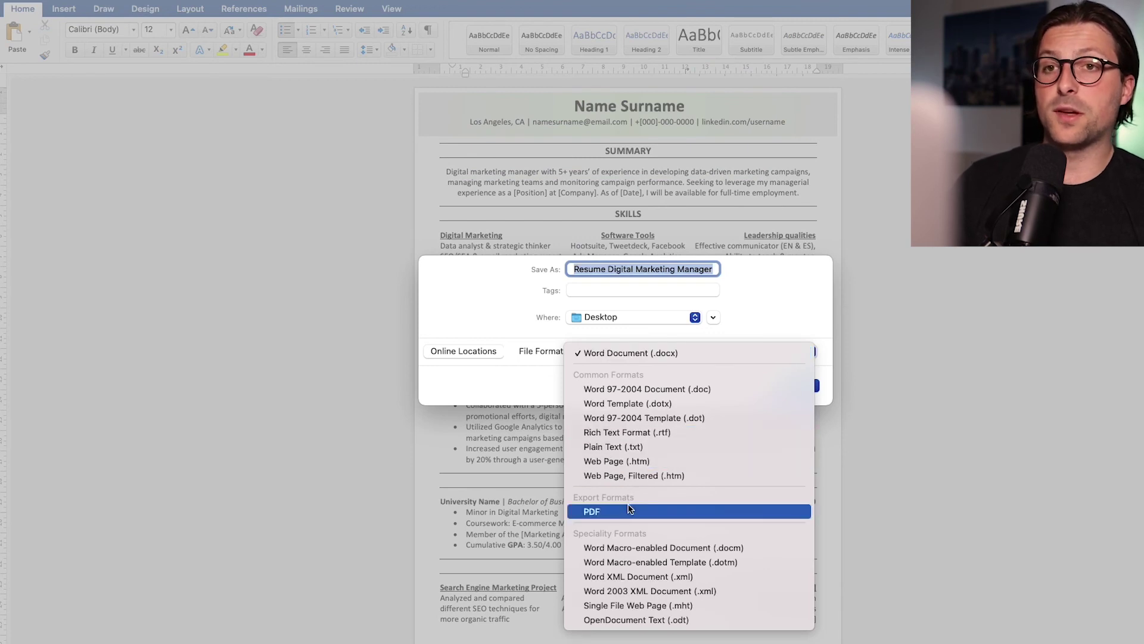
pyautogui.click(623, 356)
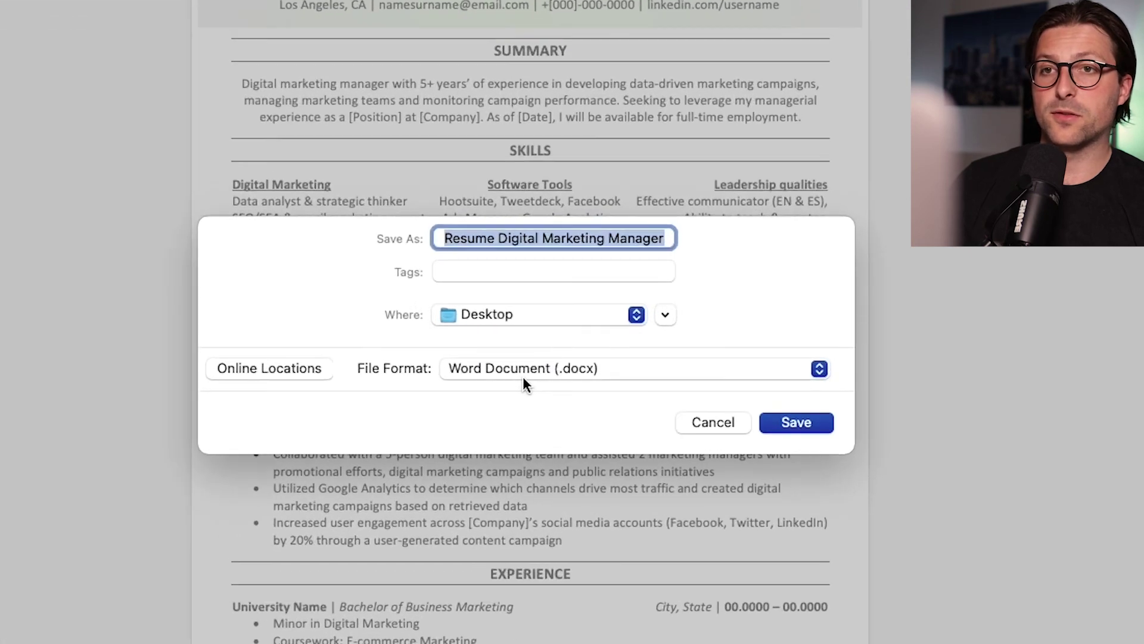
pyautogui.write('Name Surname Resume')
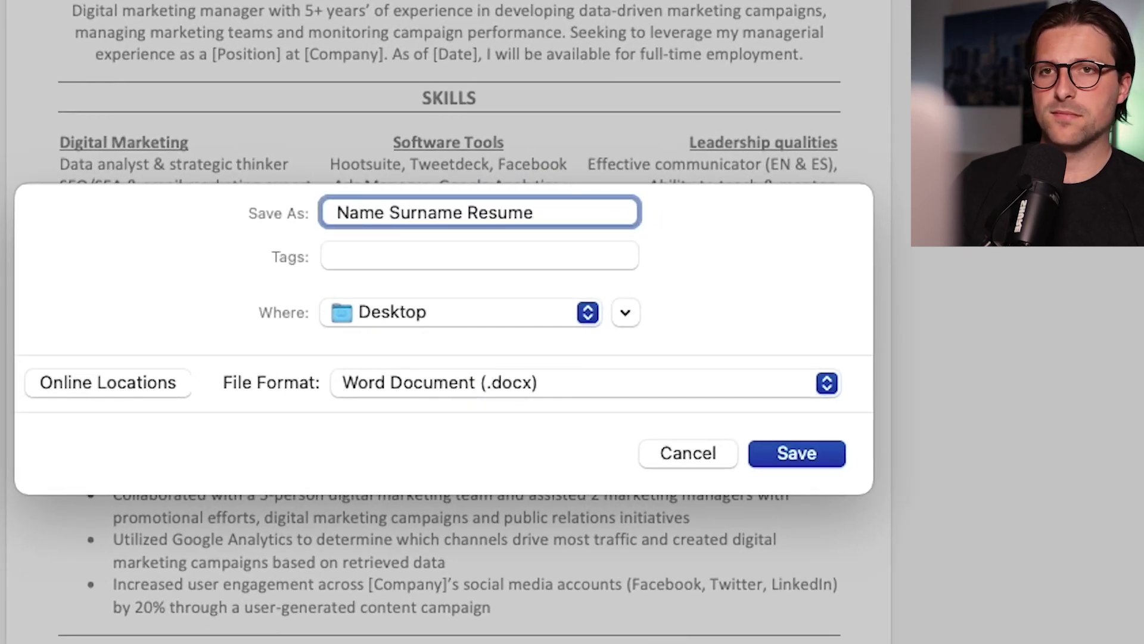